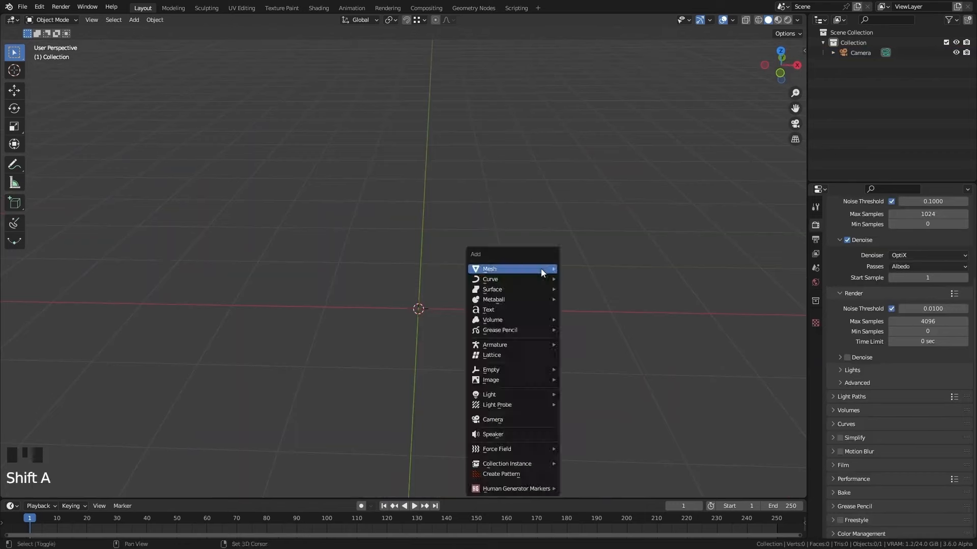
Step: Add a cylinder and delete its top cap face to leave an open rim
left_click(569, 274)
key("Tab")
left_click(415, 219)
key("2")
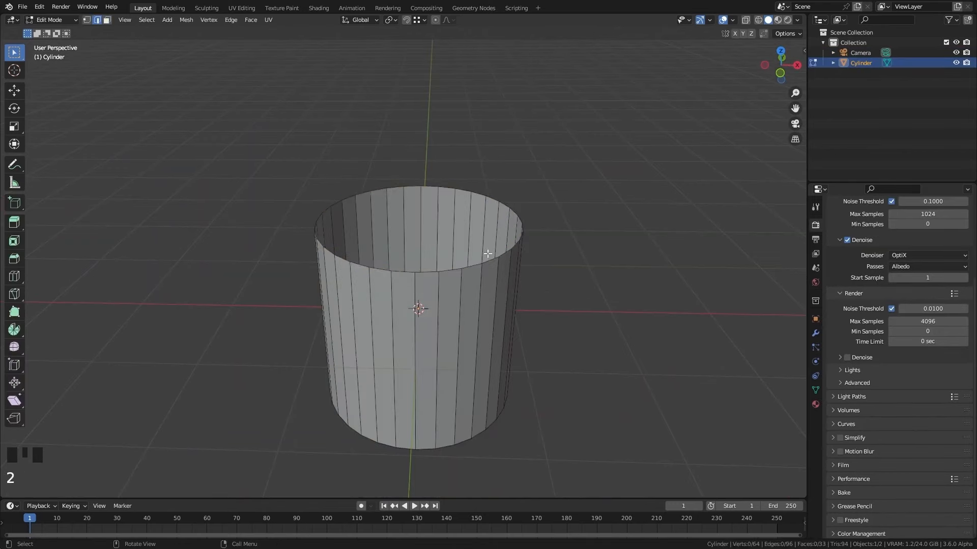
Step: Grid-fill the cylinder's top inside an inset ring, with span 8, offset 7 and simple blending
key("ctrl+f")
left_click(517, 364)
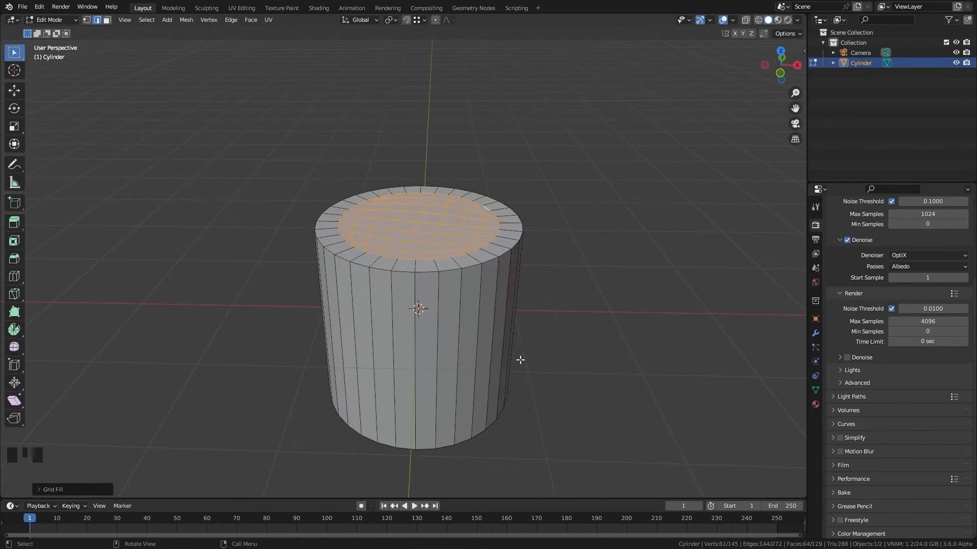
middle_click_drag(519, 359, 322, 345)
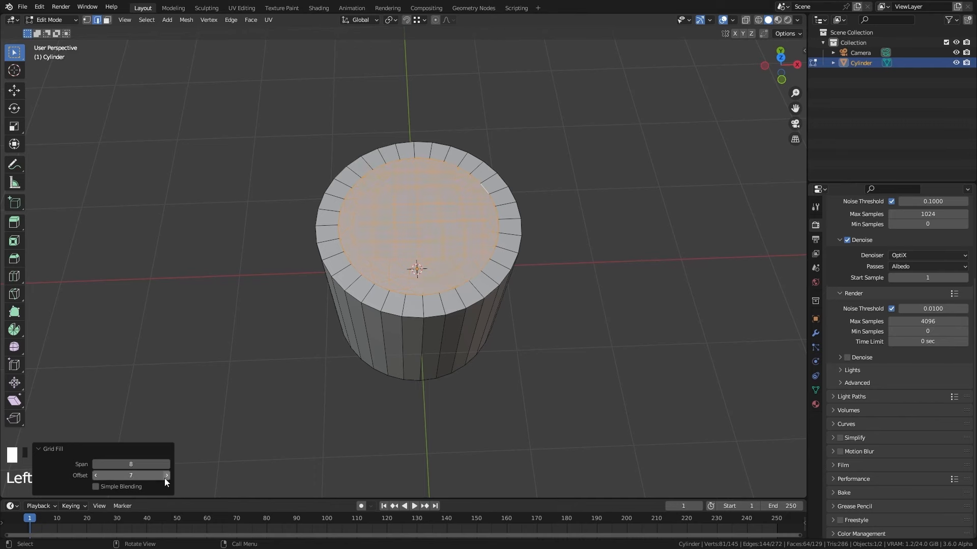
scroll(417, 237, "up", 3)
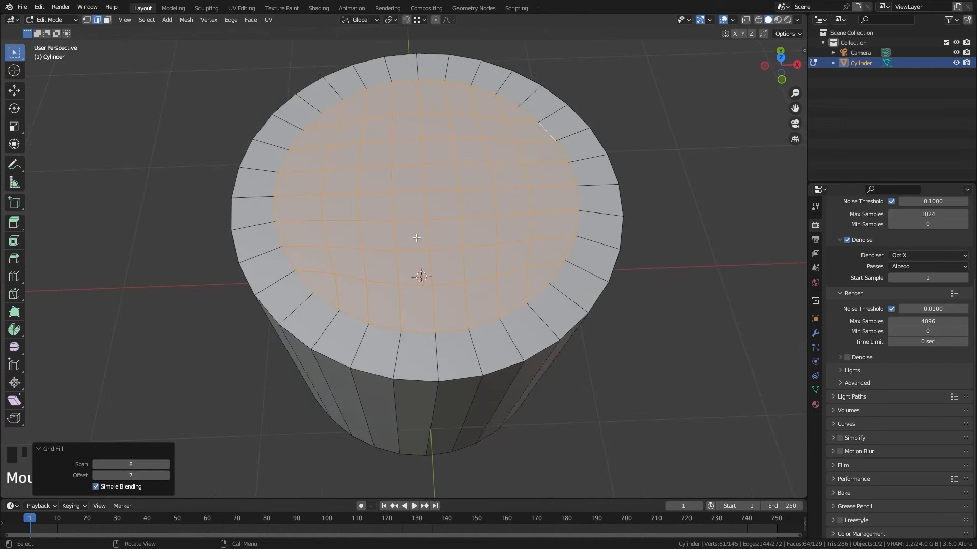
Step: Add a loop cut just below the cylinder's top rim and apply level 4 subdivision
middle_click_drag(416, 238, 437, 262)
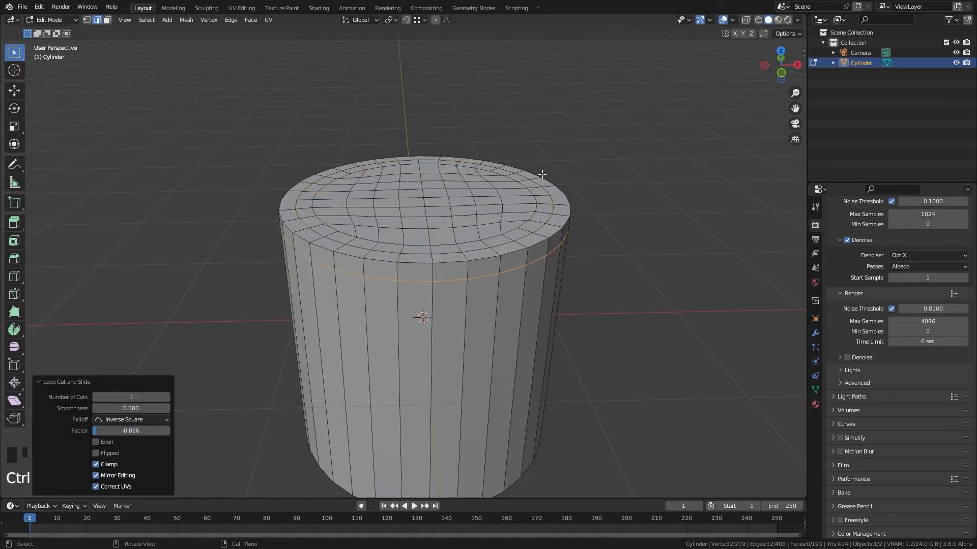
key("Tab")
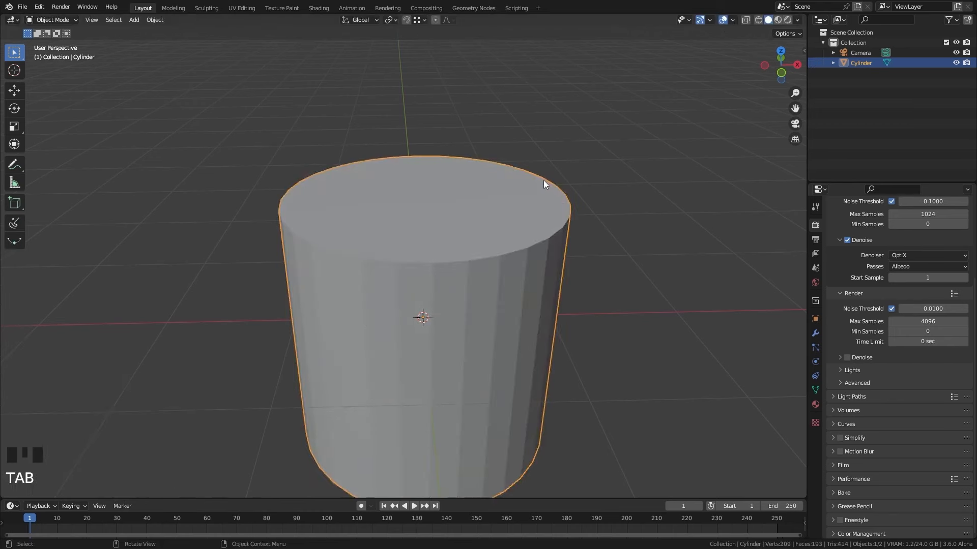
key("ctrl+4")
scroll(534, 213, "up", 2)
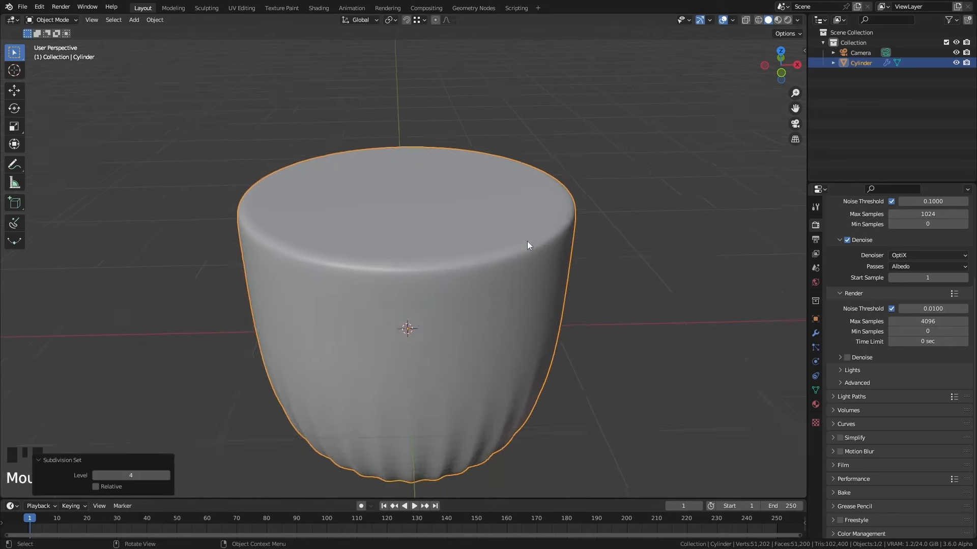
middle_click_drag(511, 216, 540, 265, "shift")
Step: Undo the subdivision and the preceding edits to the cylinder
key("ctrl+z")
key("ctrl+z")
key("ctrl+z")
key("ctrl+z")
Step: Inset the cylinder's top face and merge the inner face into one centre vertex, forming a triangle fan
key("Tab")
key("3")
left_click(526, 233)
key("i")
left_click(584, 270)
key("m")
Step: Select the fan triangles on the cylinder's top and inset them by 0.1876 m in top view
middle_click_drag(480, 250, 482, 243)
left_click_drag(481, 240, 397, 202)
key("i")
left_click(615, 268)
key("KP_7")
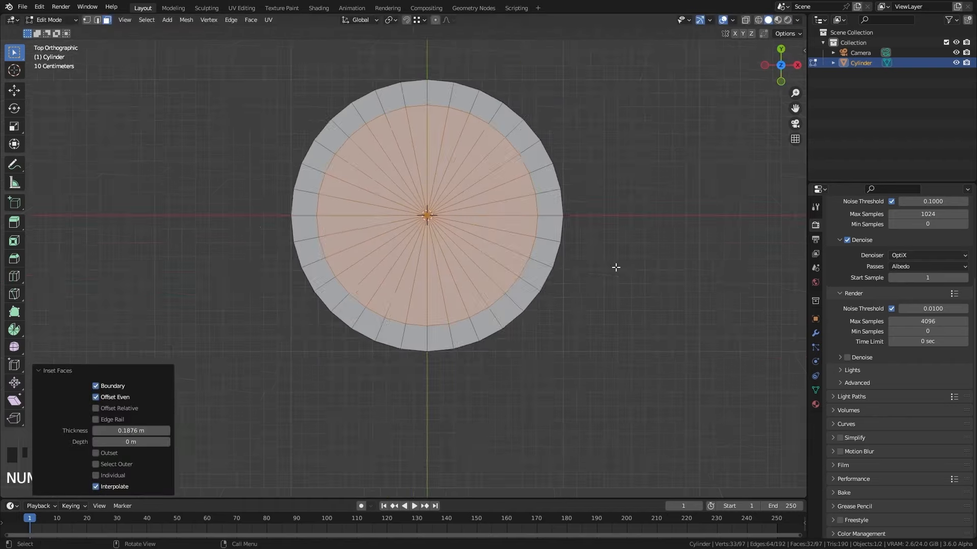
Step: Dissolve every second radial edge of the inner fan on the cylinder's top to turn triangle pairs into quads
middle_click_drag(470, 250, 462, 316, "shift")
scroll(463, 316, "up", 2)
key("2")
left_click(437, 176)
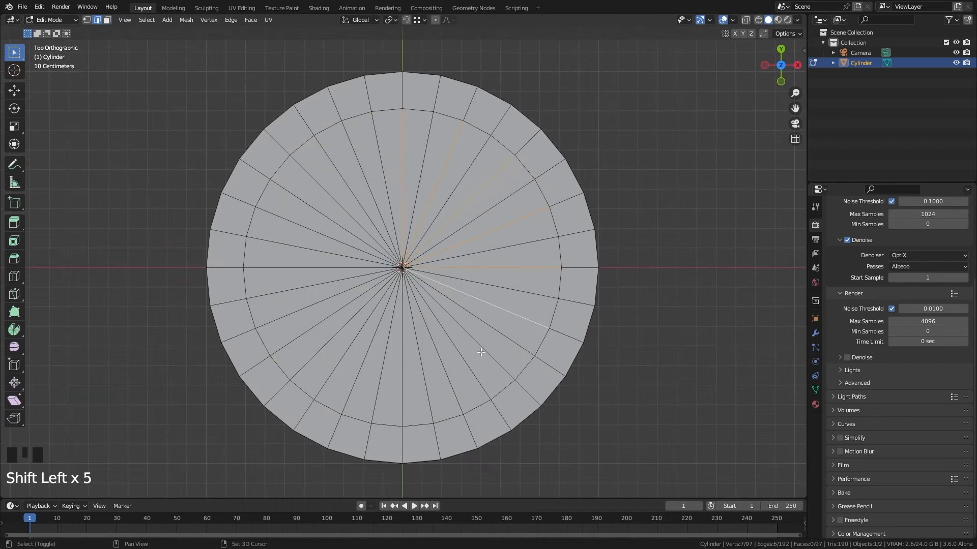
key("ctrl+x")
middle_click_drag(402, 229, 415, 152)
left_click(480, 344)
left_click(430, 351)
Step: Connect opposite rim vertices across the cylinder's top to complete its rows of crossing edges
scroll(454, 299, "down", 2)
middle_click_drag(455, 299, 457, 318)
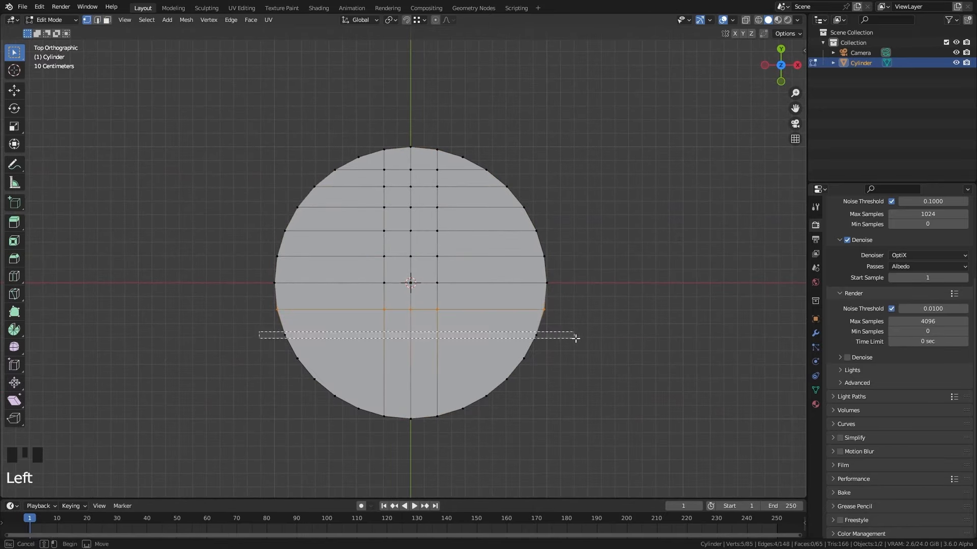
left_click_drag(530, 400, 530, 400)
key("j")
middle_click_drag(473, 473, 455, 427)
Step: Add a supporting loop cut around the cylinder's side just below the top rim
key("2")
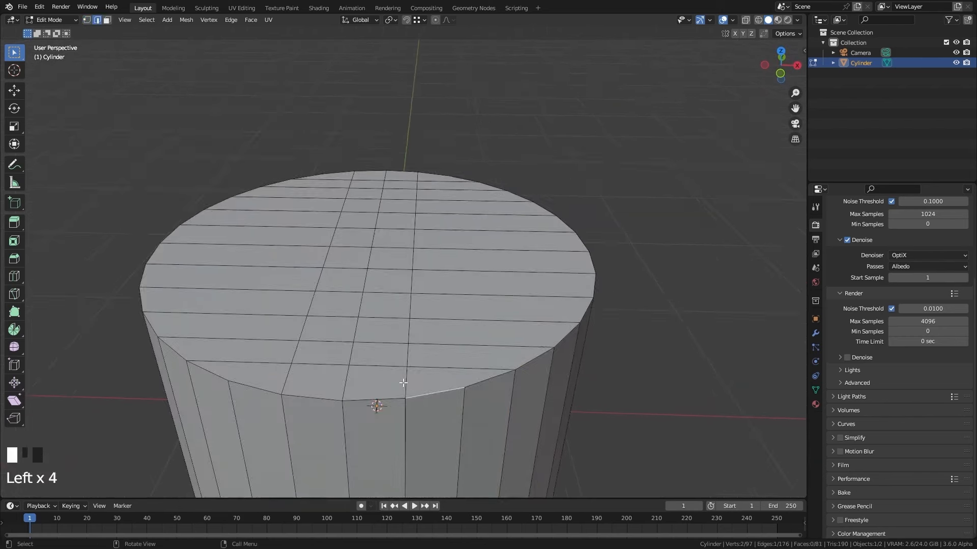
key("ctrl+r")
left_click(486, 377)
left_click(487, 269)
Step: Select all coplanar faces on the cylinder's top and inset them slightly
key("3")
left_click(480, 270)
key("shift+g")
left_click(480, 341)
key("i")
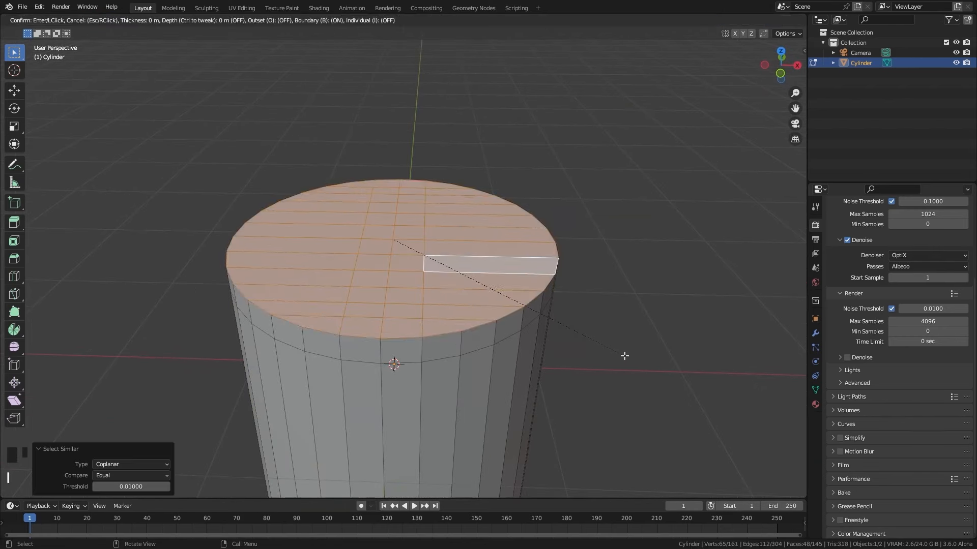
left_click(621, 354)
Step: Apply level 3 subdivision to the cylinder in Object Mode
scroll(479, 316, "up", 2)
key("Tab")
key("ctrl+3")
Step: Select face loops on the gridded plane and collapse neighbouring vertices in its lower middle into one pole
left_click(358, 359, "alt+shift")
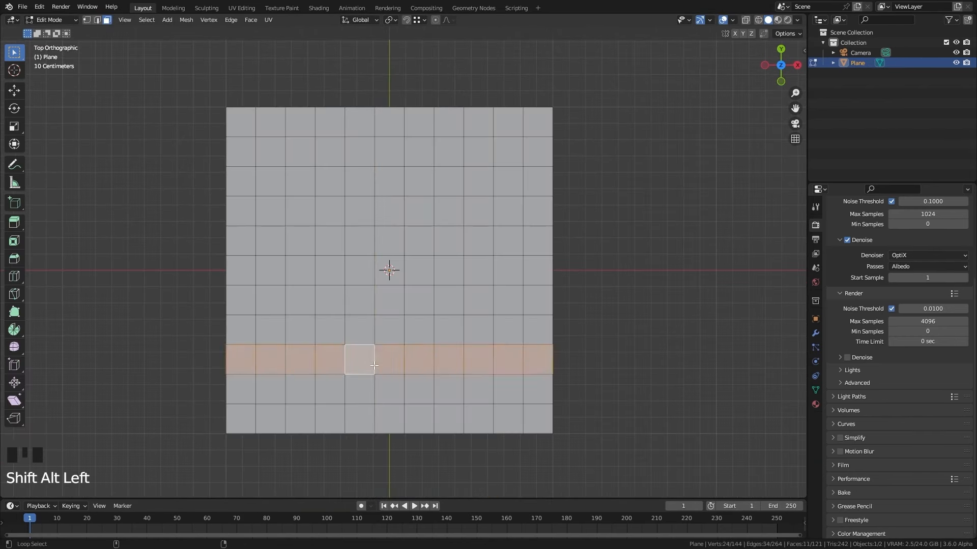
left_click(359, 415)
left_click(241, 359, "ctrl")
key("2")
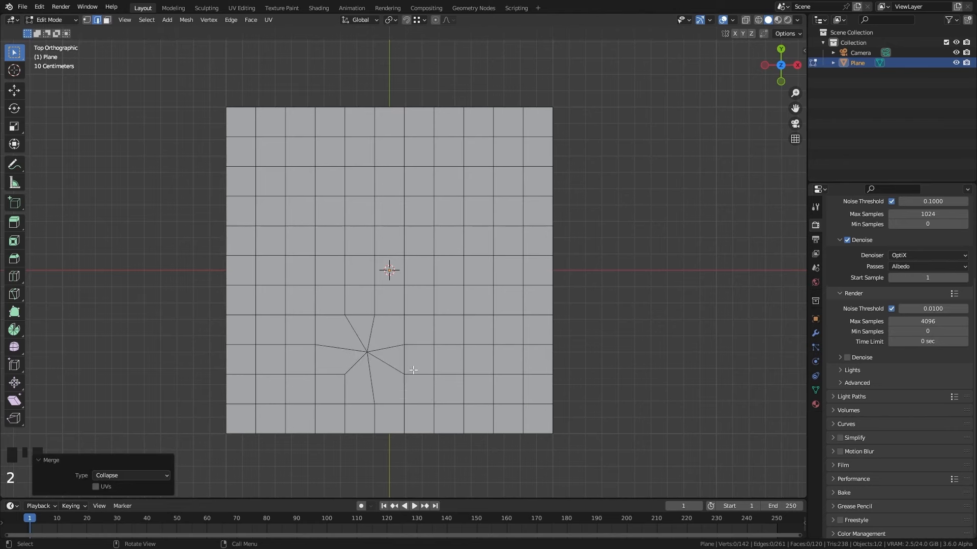
Step: Move the vertices around the plane's merged pole along Y and X to align them with the grid
key("3")
key("1")
scroll(381, 354, "up", 3)
left_click(357, 350)
key("g")
key("y")
left_click(416, 340)
key("g")
key("x")
left_click(408, 399)
Step: Select the edge loops ending at the plane's pole and dissolve them
scroll(409, 400, "down", 3)
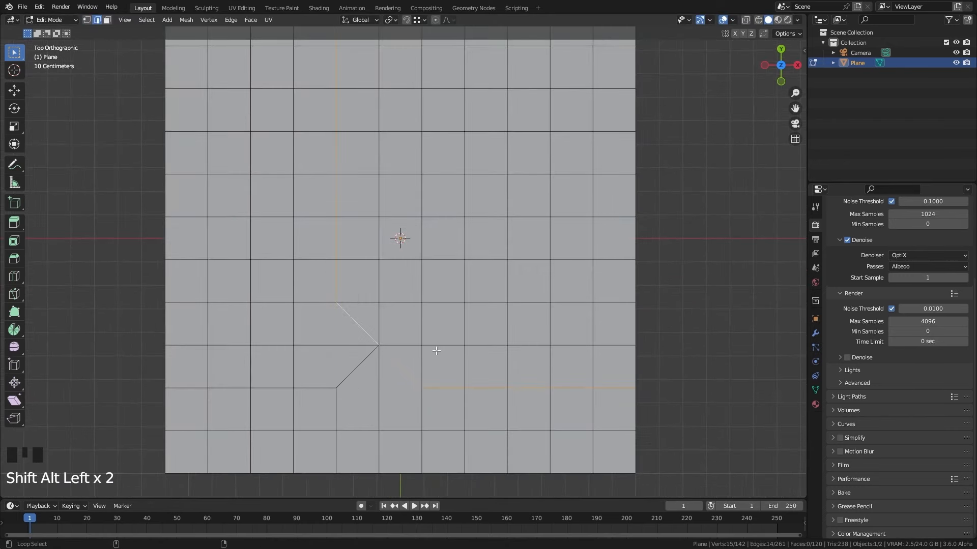
key("ctrl+x")
scroll(433, 385, "down", 2)
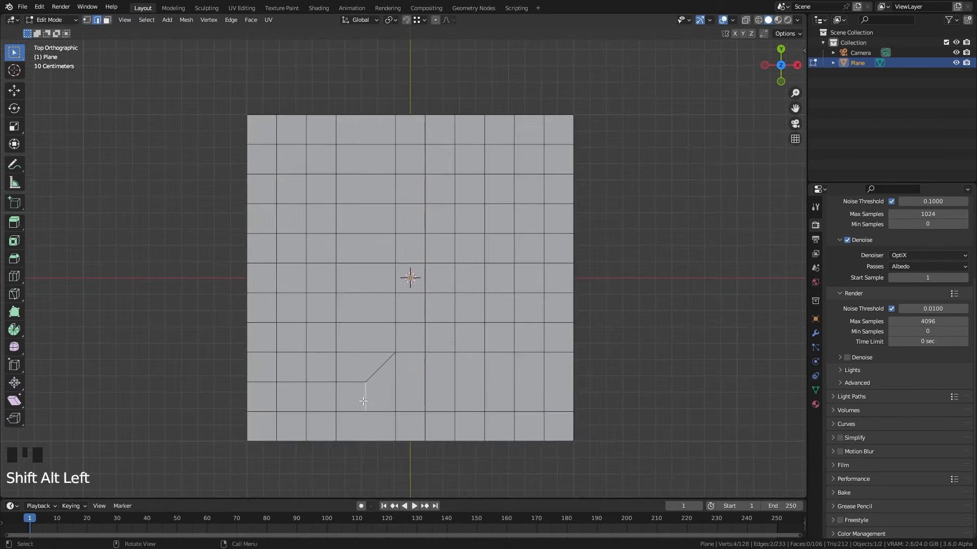
left_click(362, 402, "alt+shift")
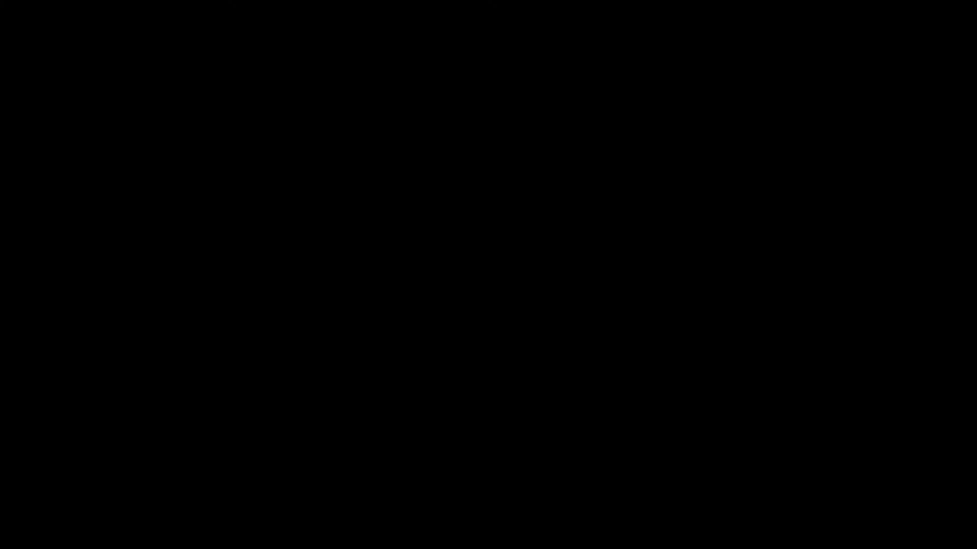
Step: Extrude the plane's front edges downward to form a vertical side
key("e")
left_click(459, 291)
scroll(387, 295, "up", 2)
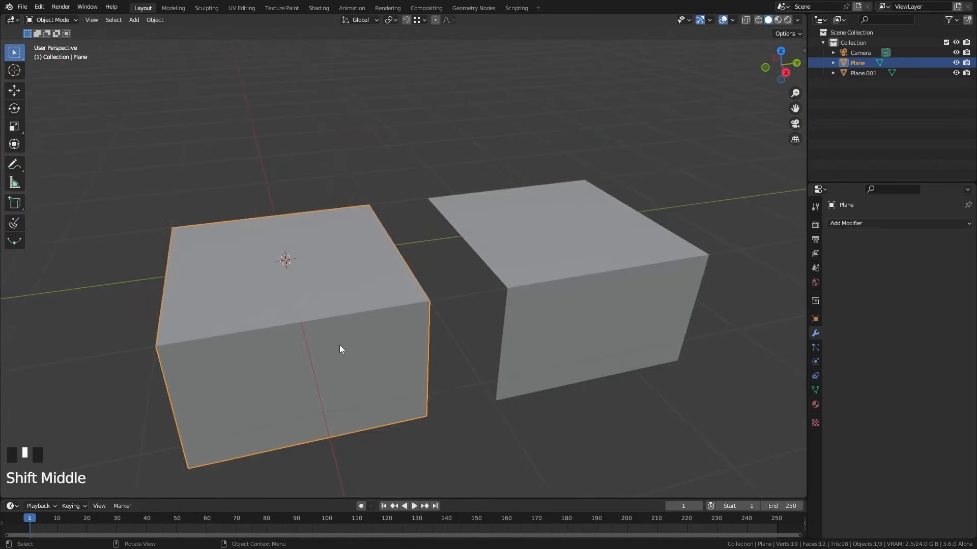
Step: Inspect the first bent plane's mesh and apply level 2 subdivision to it
key("Tab")
middle_click_drag(340, 347, 370, 334)
key("Tab")
key("ctrl+1")
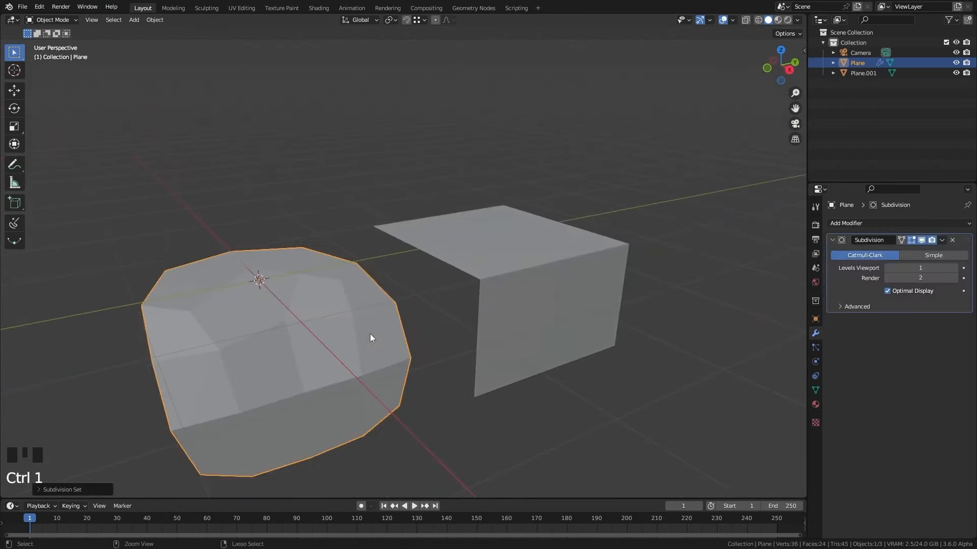
key("ctrl+2")
scroll(281, 334, "up", 4)
scroll(281, 335, "down", 3)
Step: Inspect the second bent plane's mesh and apply level 2 subdivision to it
left_click(448, 323)
key("Tab")
middle_click_drag(448, 323, 432, 321)
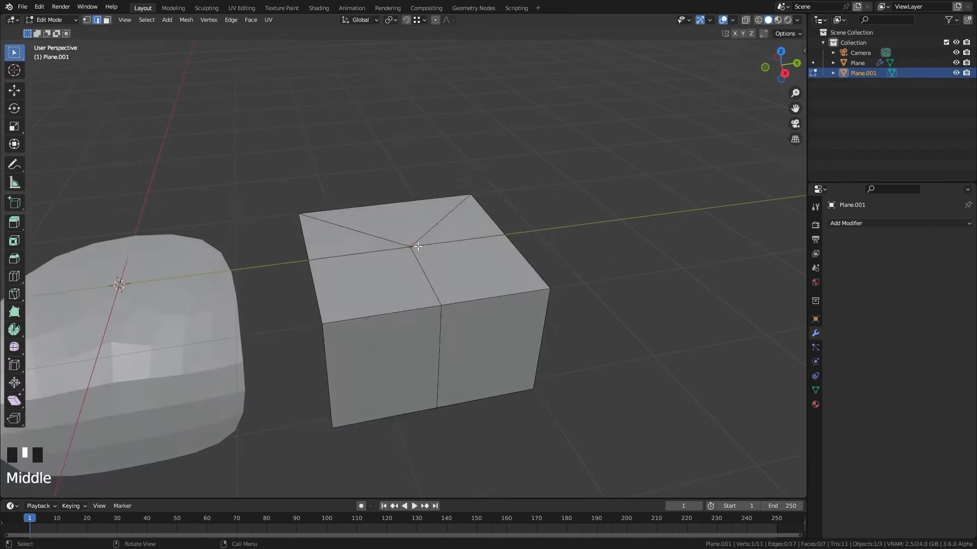
key("Tab")
key("ctrl+2")
middle_click_drag(441, 272, 481, 295)
Step: Select both subdivided planes and open them together in Edit Mode to compare their topology
left_click(300, 337, "shift")
key("Tab")
middle_click_drag(351, 358, 378, 345)
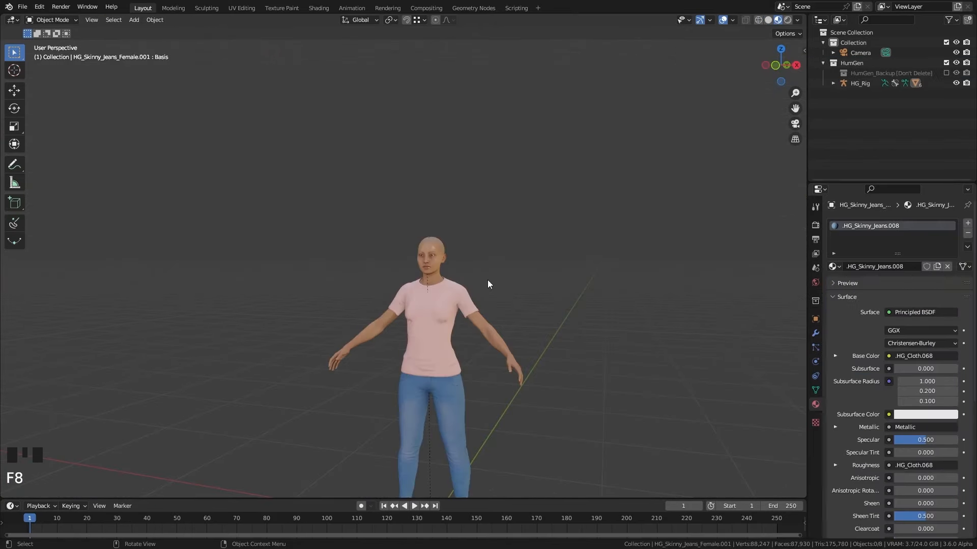
Step: Grow a face selection on the human head, assign the red Material.001 to it and clear the selection
scroll(438, 258, "up", 9)
middle_click_drag(369, 262, 392, 262)
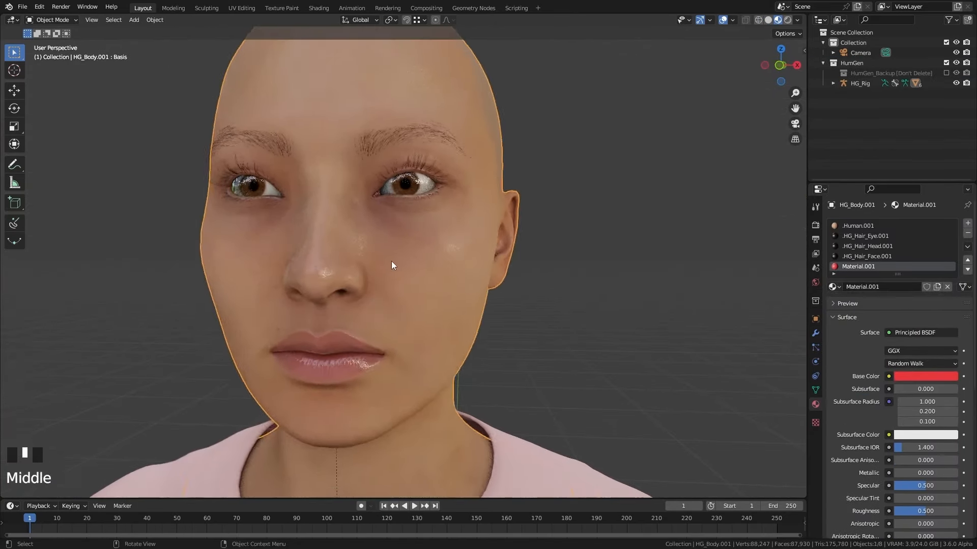
key("Tab")
middle_click_drag(492, 226, 346, 298)
key("ctrl+KP_Add")
key("ctrl+KP_Add")
key("ctrl+KP_Add")
left_click(851, 287)
key("a")
Step: Select another face loop on the body mesh, adjust it by growing and shrinking, and assign the marker material
scroll(392, 411, "up", 6)
left_click(391, 400, "alt+shift")
scroll(391, 400, "down", 6)
key("ctrl+KP_Add")
key("ctrl+KP_Add")
key("ctrl+KP_Add")
key("ctrl+KP_Subtract")
key("ctrl+KP_Subtract")
key("ctrl+KP_Add")
key("ctrl+KP_Add")
left_click(850, 286)
key("alt+a")
Step: Mark a further body face loop with the material after expanding and contracting its selection, and deselect everything
scroll(443, 275, "up", 5)
left_click(448, 276, "alt+shift")
key("ctrl+KP_Add")
scroll(544, 301, "down", 5)
key("ctrl+KP_Subtract")
key("ctrl+KP_Subtract")
left_click(850, 287)
key("alt+a")
Step: Select one more face loop from another angle and assign the marker material to it
middle_click_drag(407, 308, 504, 305)
left_click(473, 269, "alt+shift")
left_click(851, 287)
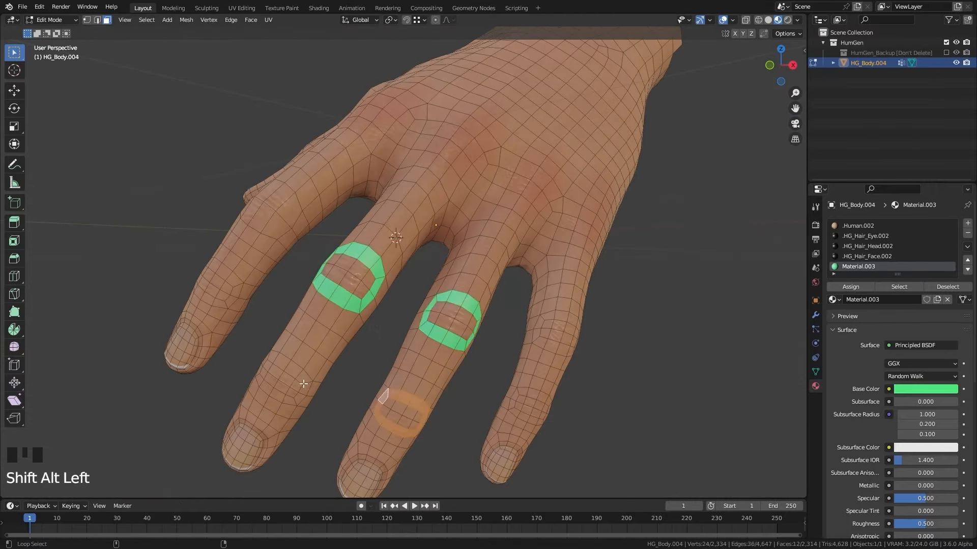
Step: Inset the knuckle faces of the unmarked outer finger and select the resulting face loop around them
middle_click_drag(458, 331, 423, 358)
scroll(448, 285, "up", 5)
left_click(436, 239)
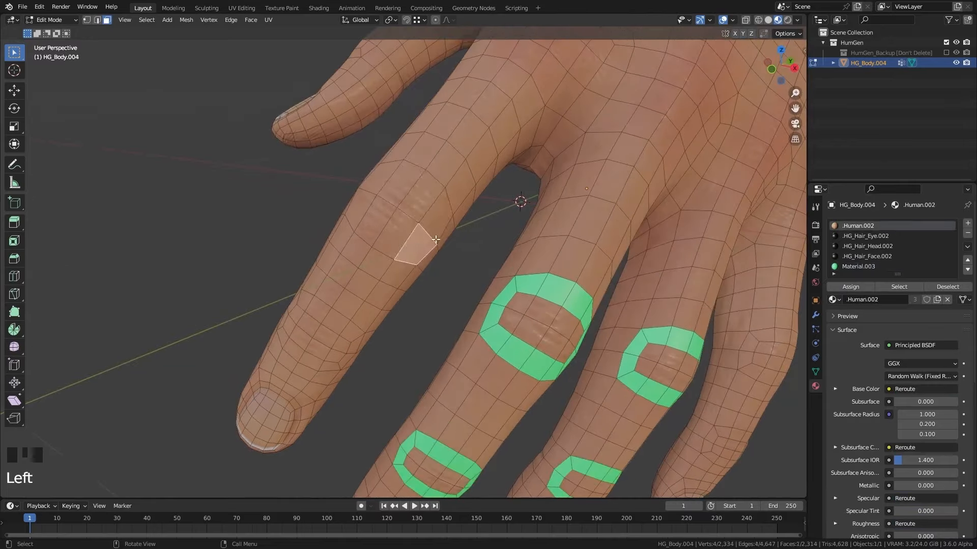
middle_click_drag(360, 207, 473, 255)
key("i")
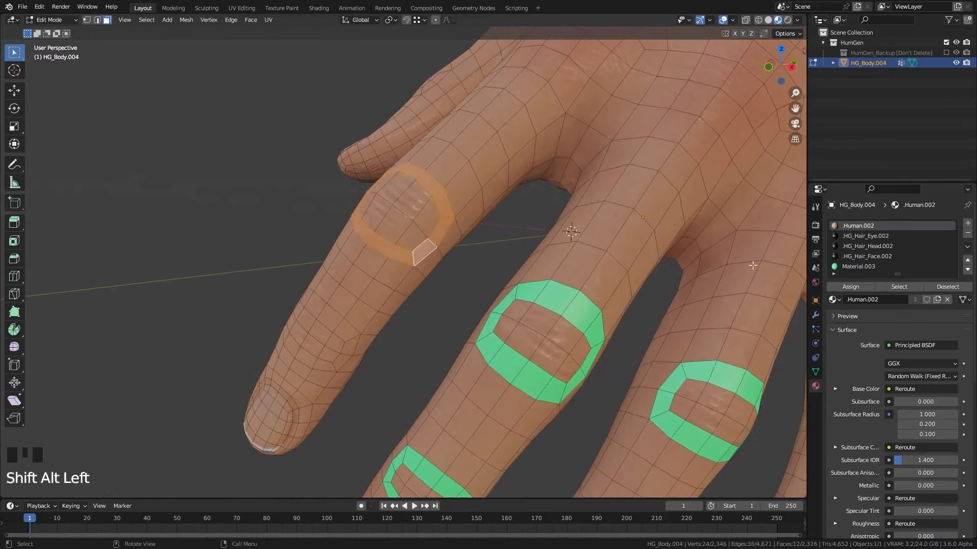
middle_click_drag(752, 265, 454, 283)
scroll(454, 283, "down", 2)
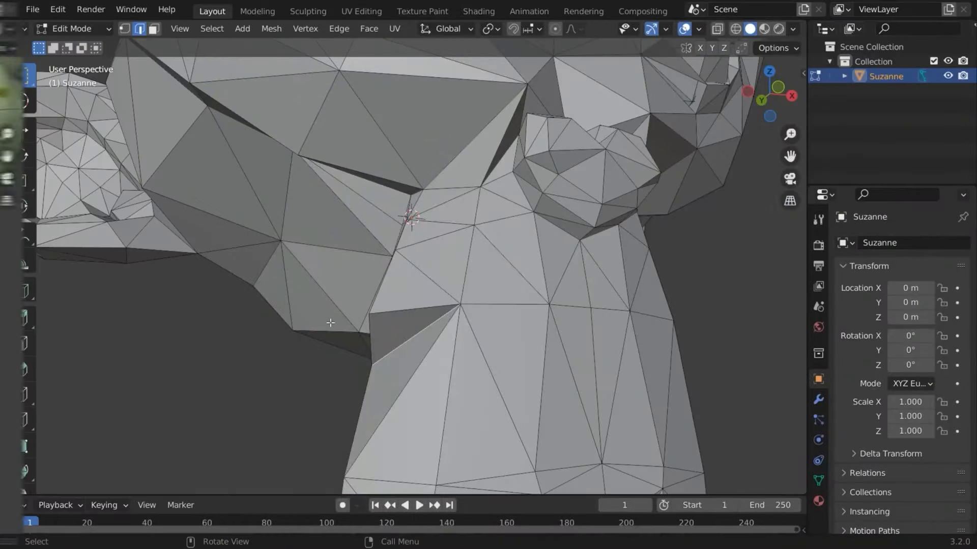
Step: Rotate the selected edge clockwise on the triangulated Suzanne mesh
key("ctrl+e")
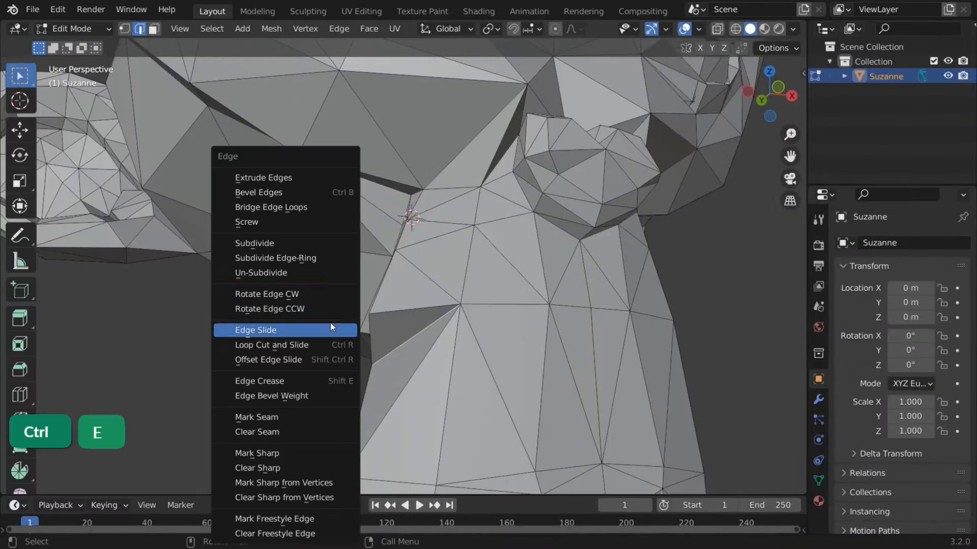
left_click(237, 297)
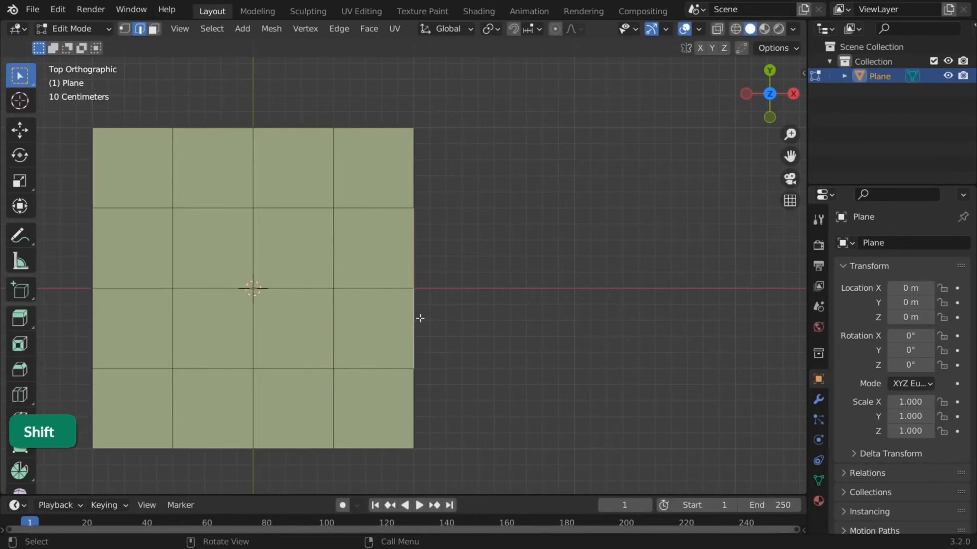
Step: Extrude the plane's two middle edges on the +X side by 0.5 m along X twice
key("e")
key("x")
key("period")
key("5")
key("Return")
key("e")
key("x")
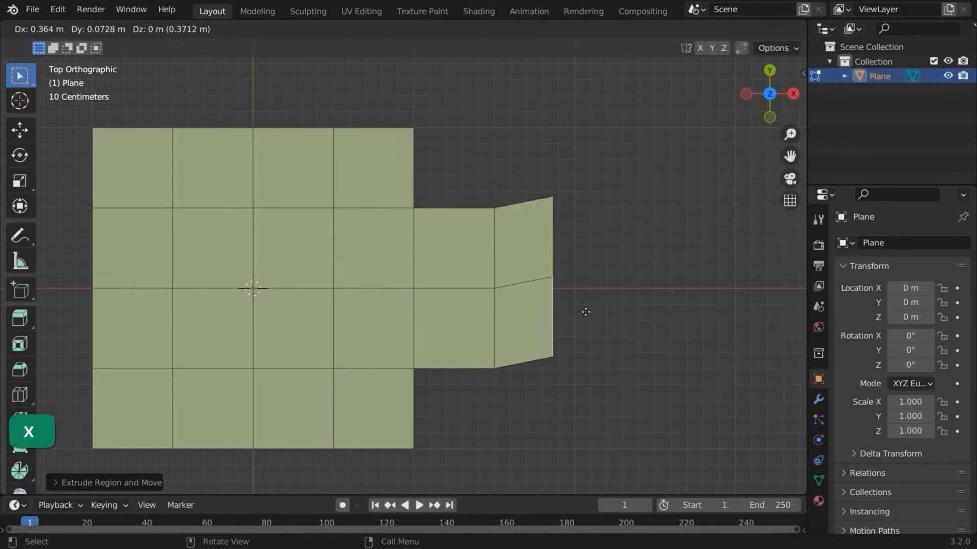
key("period")
key("5")
key("Return")
Step: Scale the extruded end edges by 2 along Y
key("s")
key("y")
key("2")
key("Return")
Step: Fill the gap beside the extruded strip with new faces, starting from its lower edge
left_click(456, 371)
key("f")
key("f")
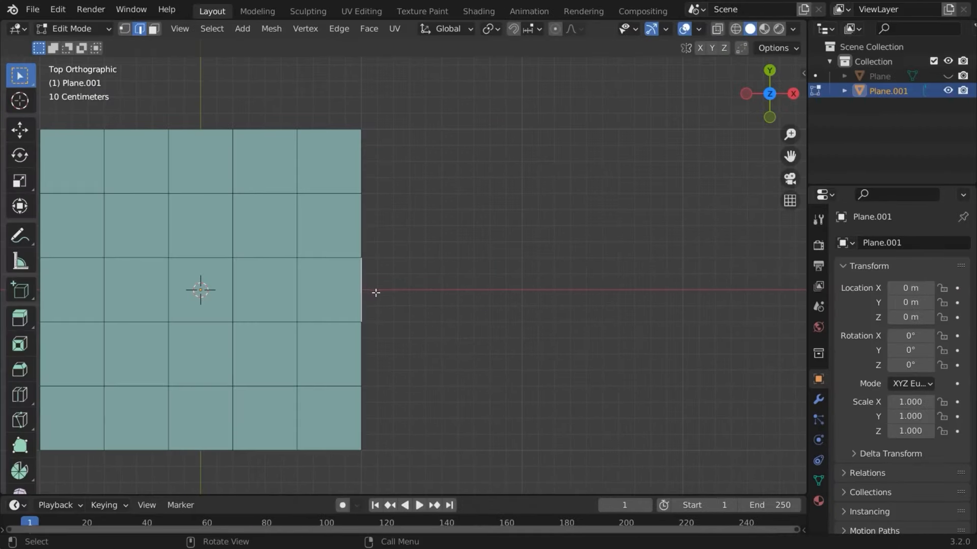
Step: Extrude the plane's middle +X edge by 0.4 m along X and the remaining +X side edges by 0.8 m
key("e")
key("x")
key("period")
key("4")
key("Return")
key("e")
key("x")
key("period")
key("8")
key("Return")
Step: Merge the inner corner vertices of both outer extrusions into the end vertices of the shorter middle strip
left_click(490, 320)
left_click(426, 322, "shift")
key("m")
left_click(449, 299)
left_click(490, 258)
left_click(427, 258, "shift")
key("m")
left_click(464, 277)
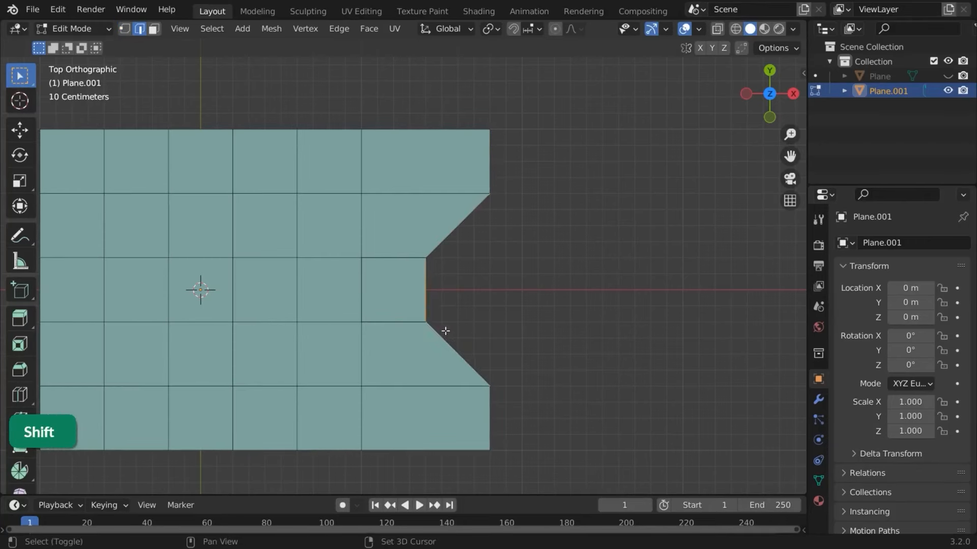
Step: Fill the notch at the plane's +X end with a face and extrude the three end edges by 0.8 m along X
key("f")
left_click(490, 164)
left_click(490, 290, "shift")
left_click(490, 415, "shift")
key("e")
key("x")
key("period")
key("8")
key("Return")
Step: Scale the middle face of the new extrusion along Y
key("3")
left_click(567, 305)
key("s")
key("y")
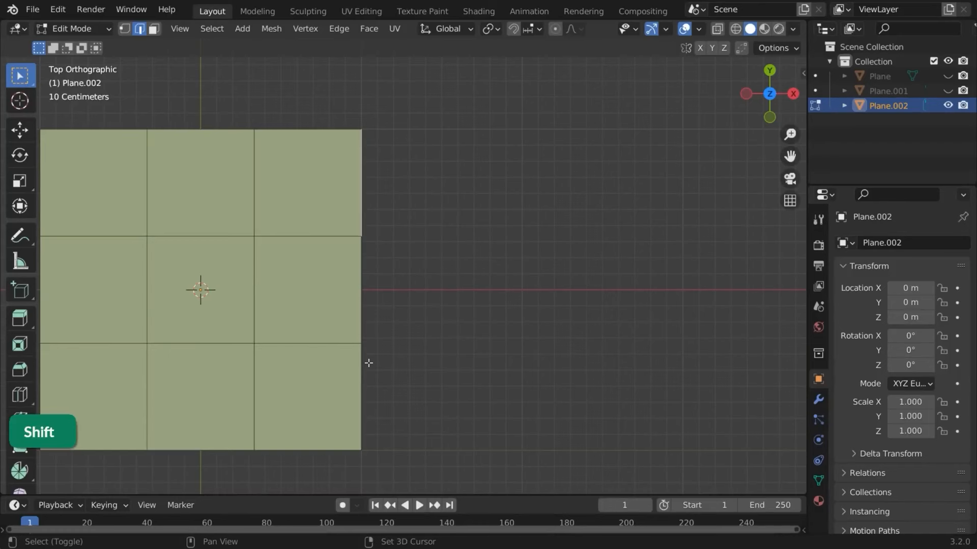
Step: Extrude the two outer +X edges of the three-by-three plane by 0.66 m along X
left_click(369, 364, "shift")
key("e")
key("x")
key("period")
key("6")
key("6")
key("Return")
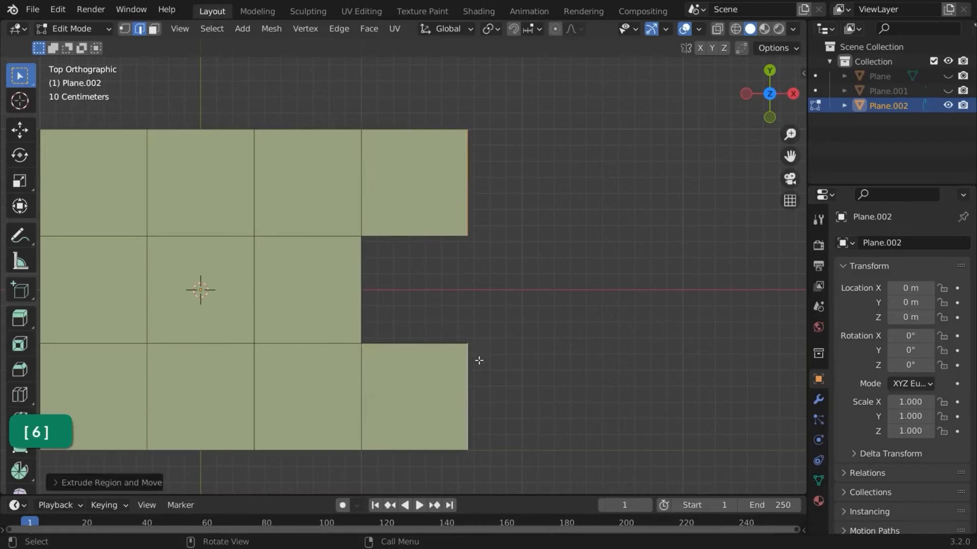
Step: Merge the outer strips' inner corner vertices into the middle strip's end vertices and fill the remaining gap with a face
key("m")
left_click(447, 263)
left_click(467, 344)
left_click(415, 344, "shift")
key("m")
left_click(605, 315)
key("2")
key("f")
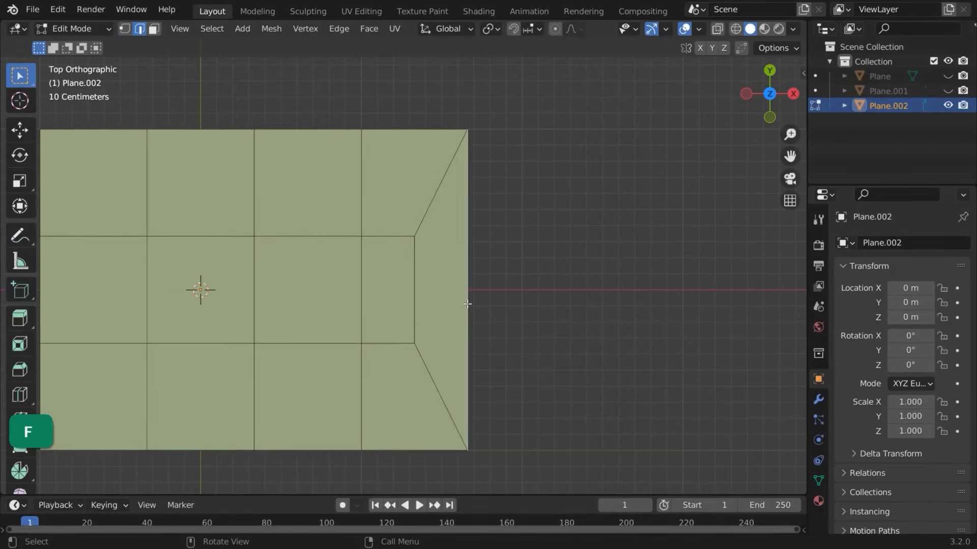
Step: Extrude the single end edge by 2 m along X
key("e")
key("x")
key("2")
key("Return")
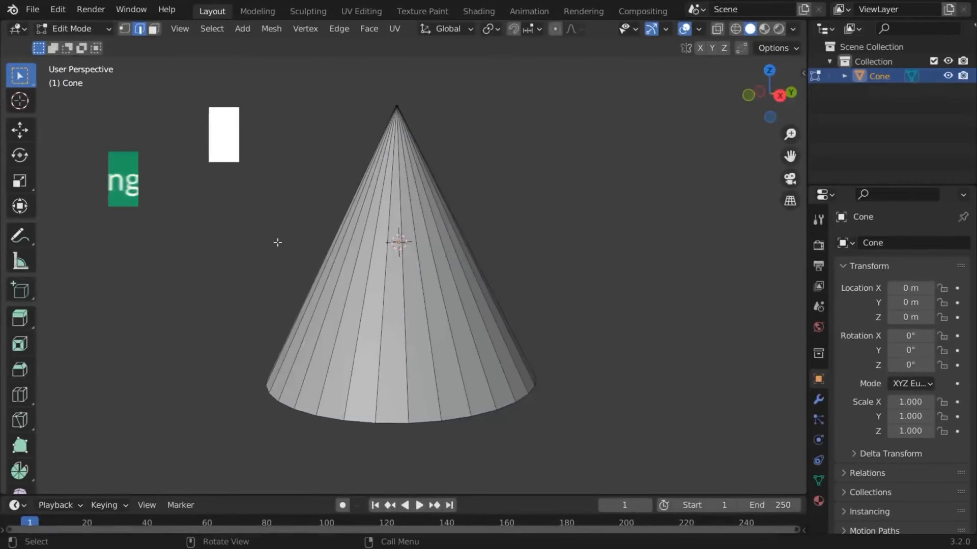
Step: Invert the edge loop selection and subdivide the cone's side edges to add a horizontal loop around it
key("ctrl+r")
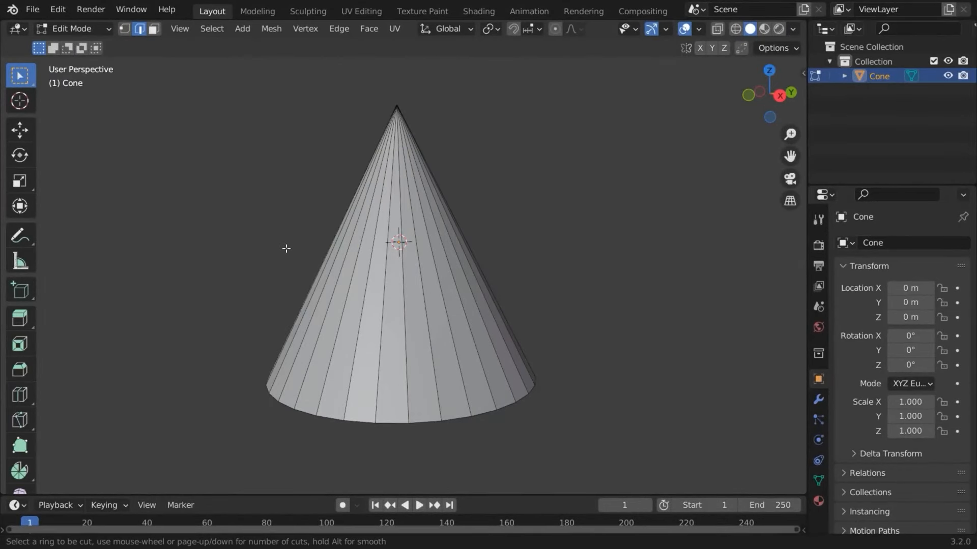
middle_click_drag(337, 336, 387, 392)
left_click(386, 269, "alt")
key("ctrl+i")
right_click(291, 127)
left_click(292, 106)
Step: Slide the cone's new horizontal edge loop up towards the tip
left_click(395, 277, "alt")
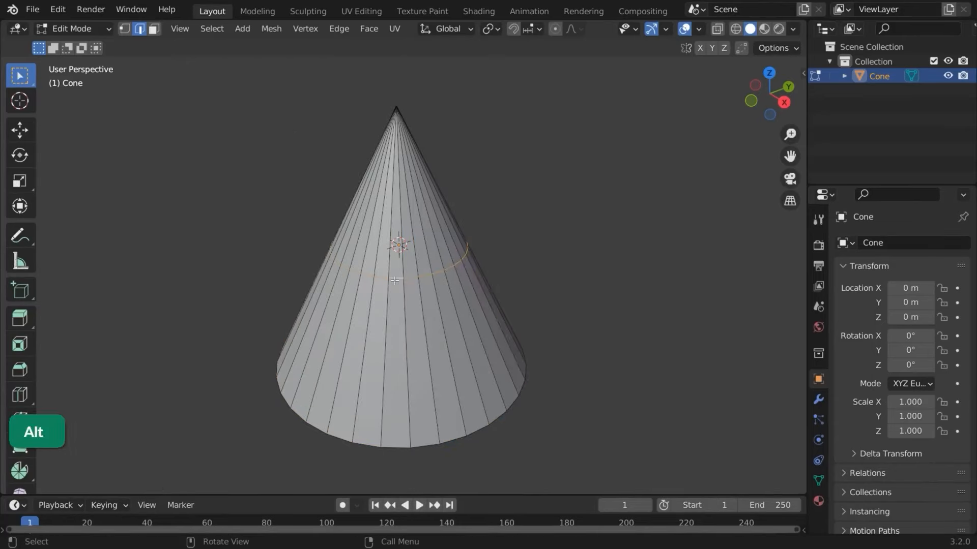
key("g")
key("g")
left_click(472, 184)
Step: Edge-slide the cube's jagged middle loop with the Even option so it follows the neighbouring loop below
key("alt+e")
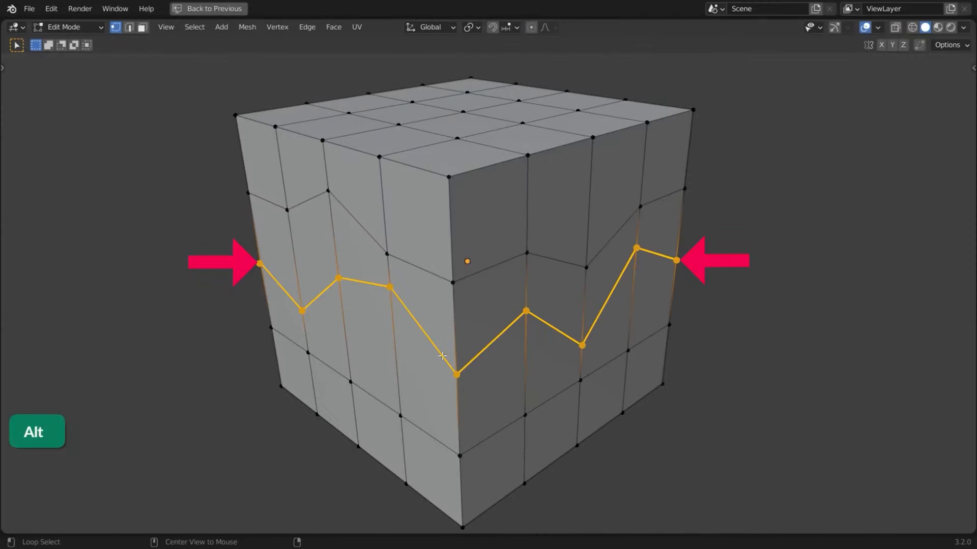
key("g")
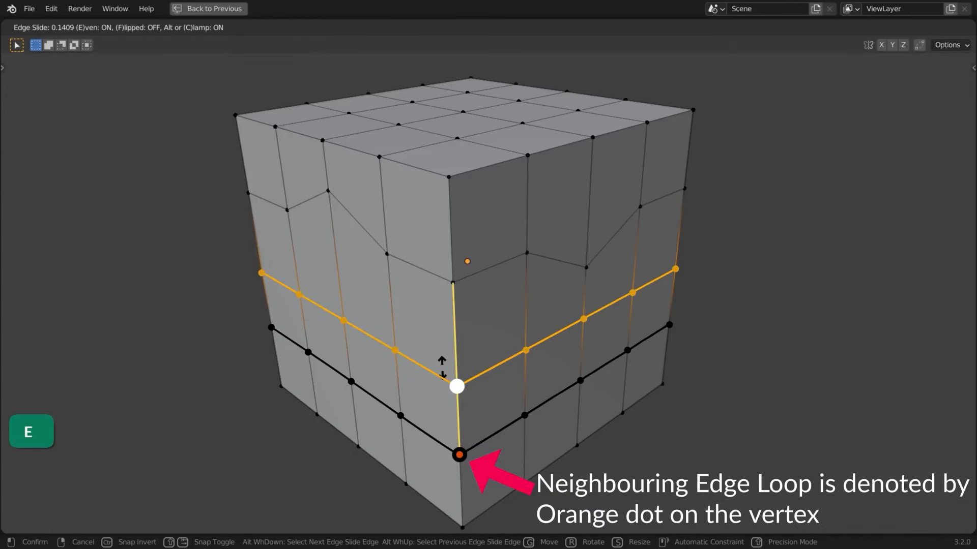
key("f")
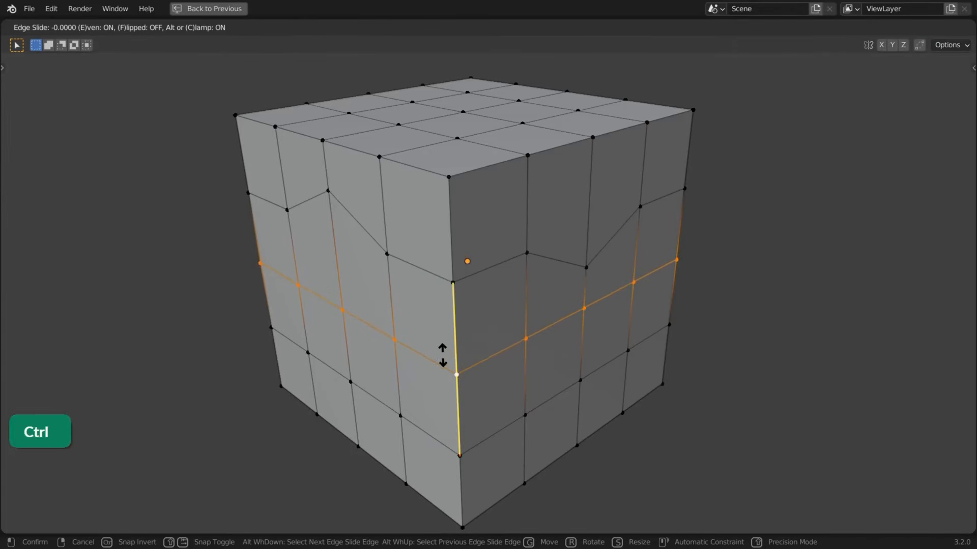
Step: Select the cube's upper jagged edge loop and make sure the Mesh: LoopTools add-on is enabled in the preferences
left_click(494, 270, "alt")
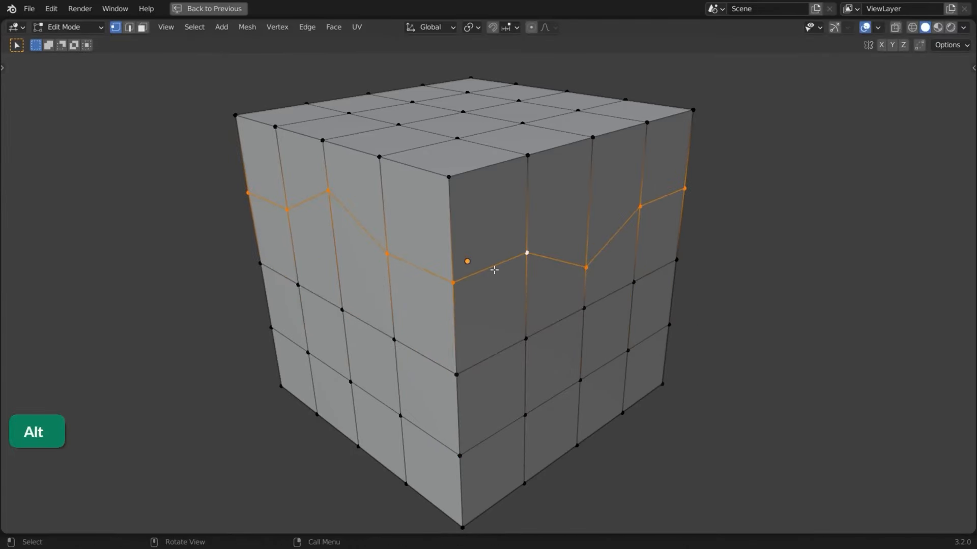
left_click(60, 6)
left_click(105, 219)
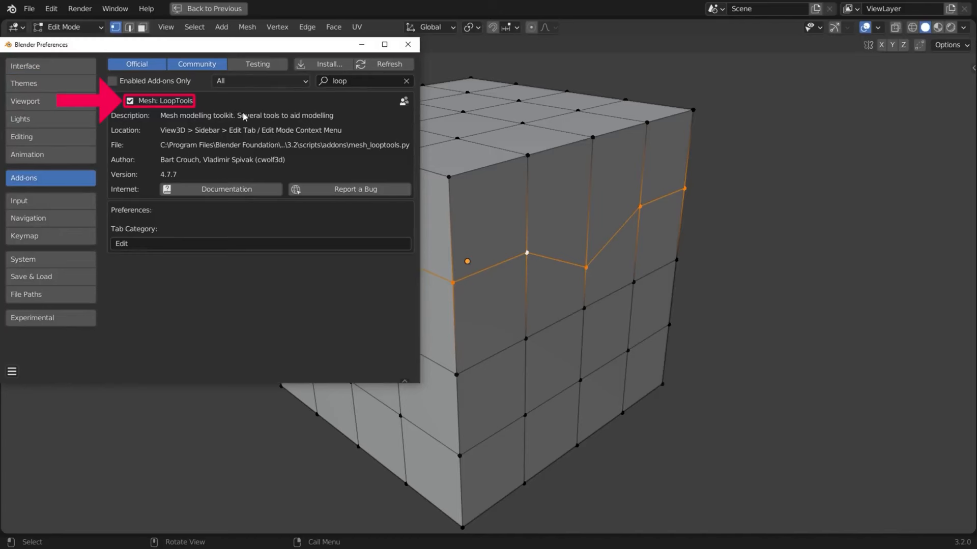
left_click(411, 47)
Step: Try flattening the whole selected edge loop with LoopTools Flatten
right_click(179, 148)
mouse_move(137, 104)
left_click(274, 148)
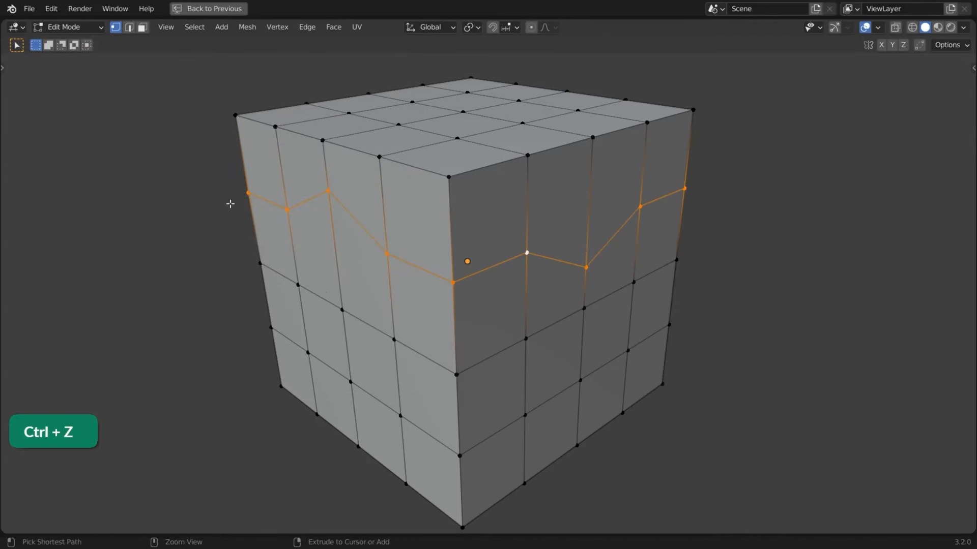
Step: Straighten the part of the upper loop crossing one side of the cube with LoopTools Gstretch
right_click(204, 179)
mouse_move(204, 179)
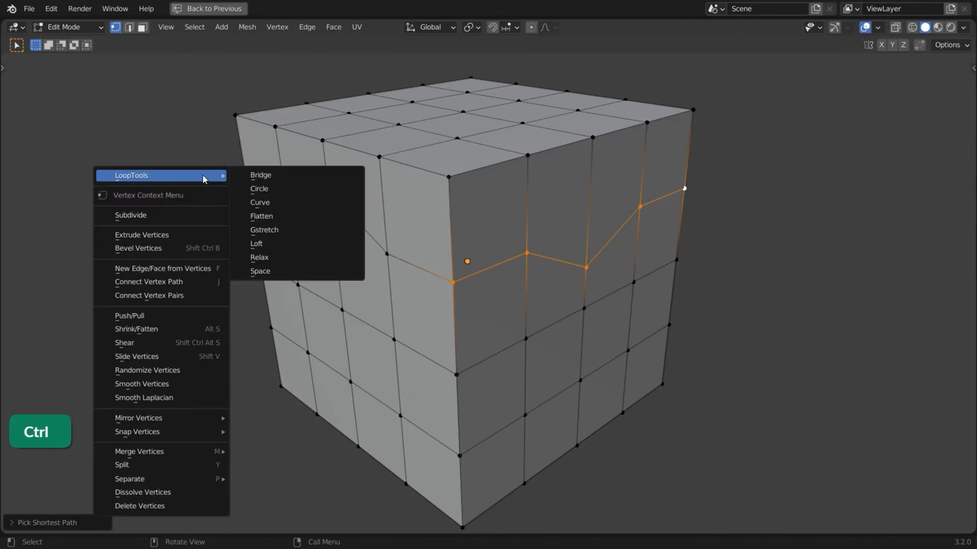
left_click(243, 230)
key("s")
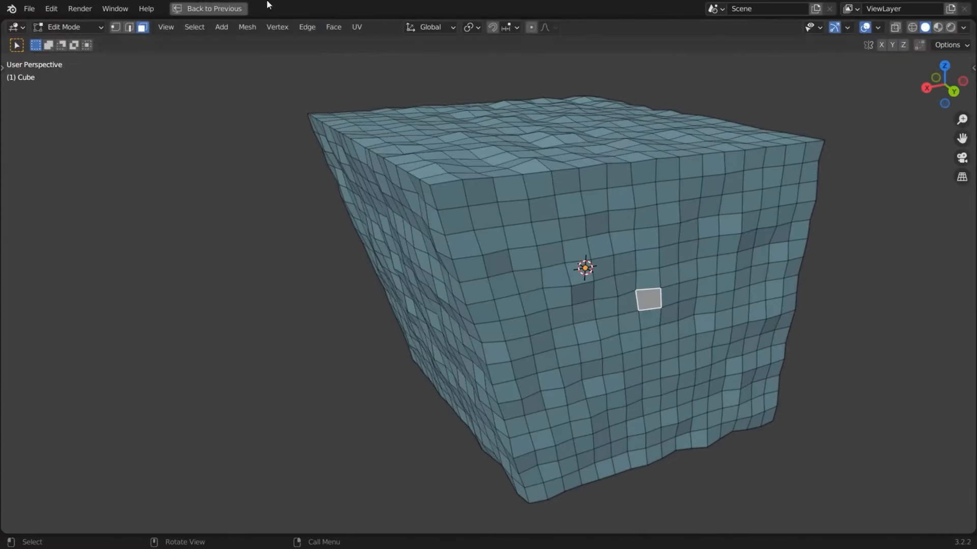
Step: Select the coplanar faces of two uneven cube sides in turn, with a threshold of about 0.456, and flatten each with LoopTools
left_click(194, 27)
mouse_move(238, 197)
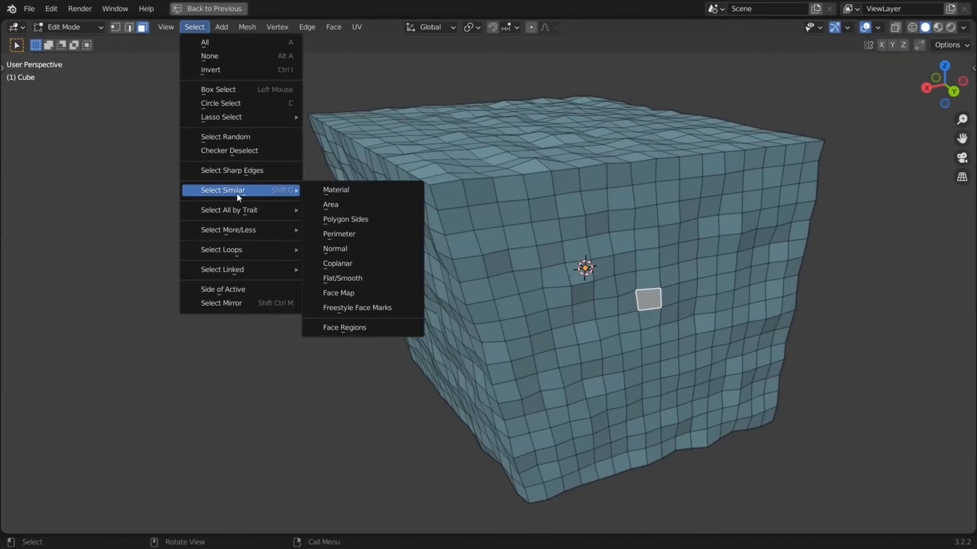
left_click(364, 270)
left_click_drag(136, 519, 155, 519)
right_click(116, 177)
mouse_move(149, 151)
left_click(247, 189)
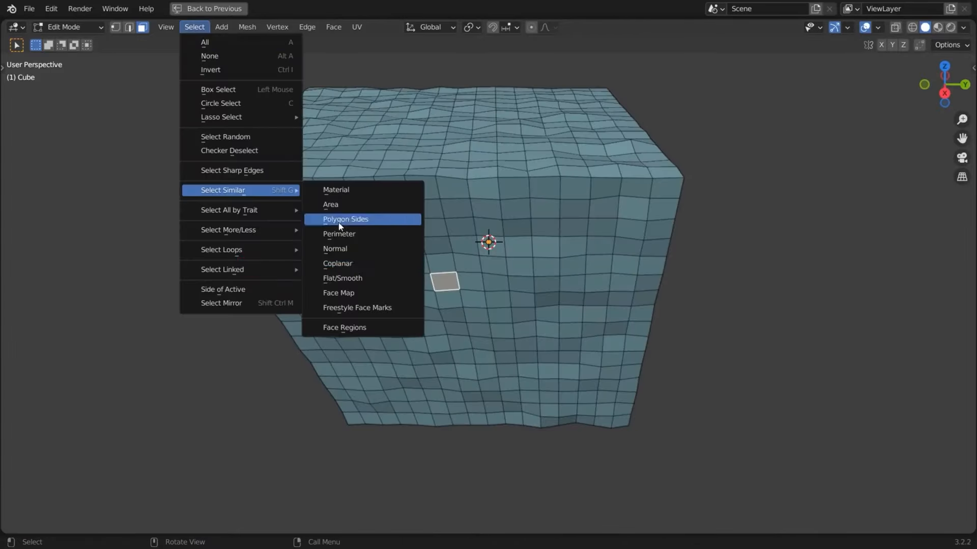
left_click(359, 324)
right_click(108, 148)
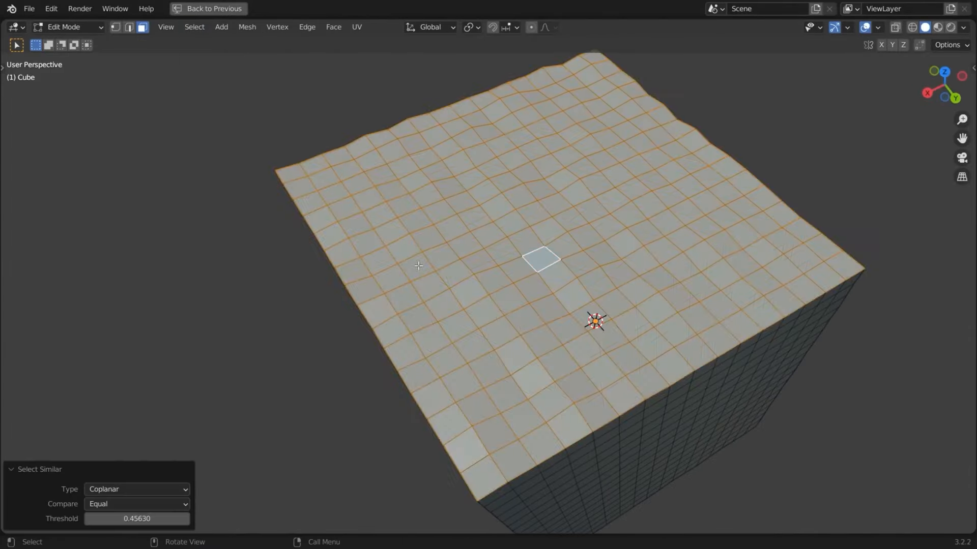
Step: Flatten the cube's uneven top and bottom faces by scaling them to 0 along Z
key("s")
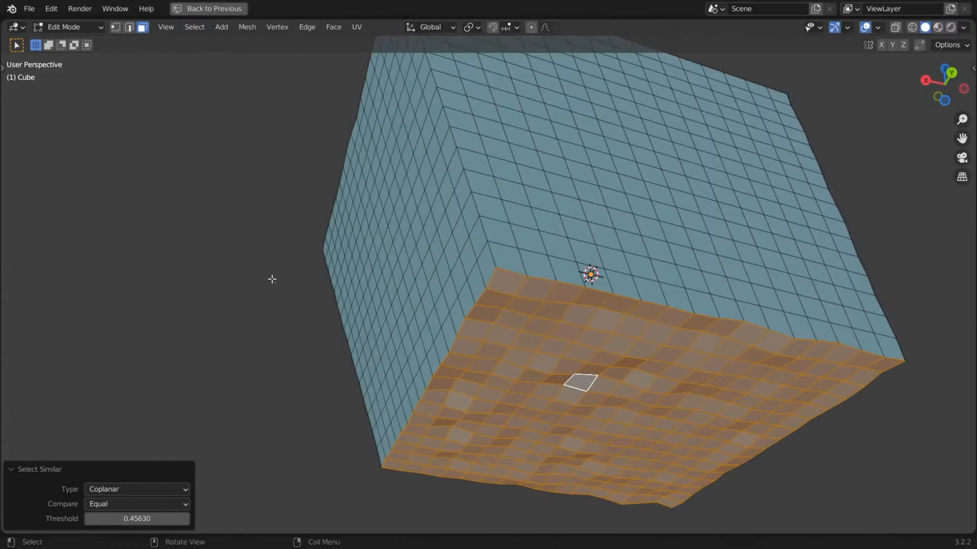
key("s")
key("z")
key("0")
key("Return")
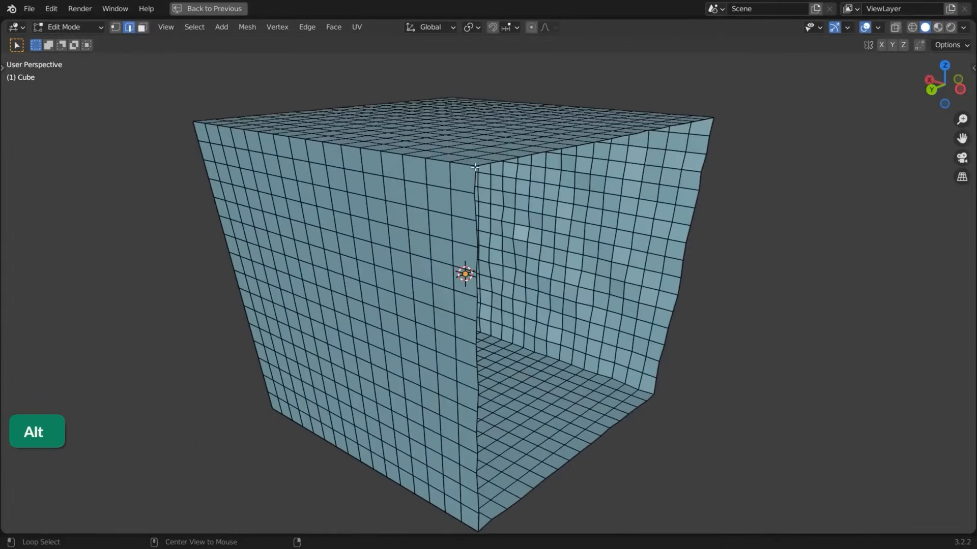
Step: Flatten the boundary loop of the cube's open side by scaling it to 0 along X and fill the opening with a grid
left_click(478, 275, "alt")
key("s")
key("x")
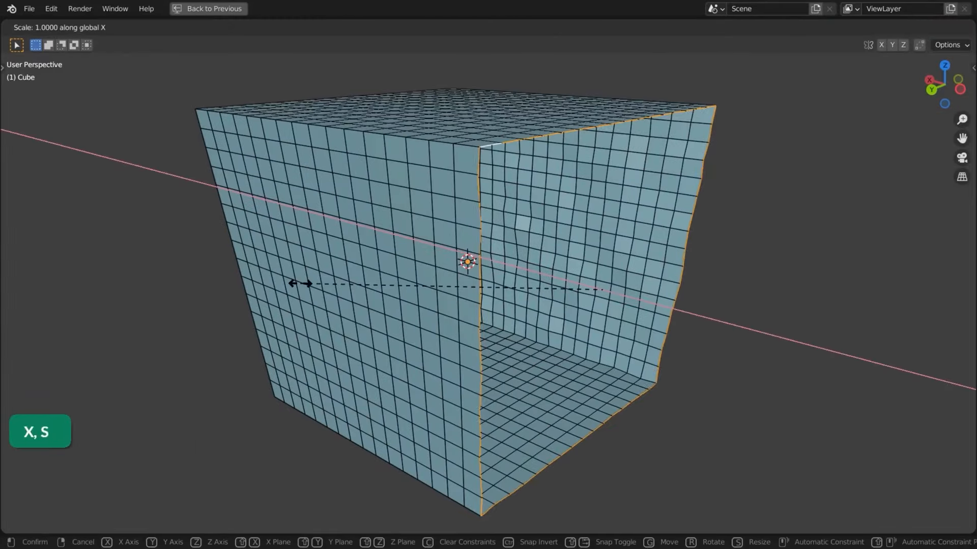
key("0")
key("Return")
key("ctrl+f")
left_click(274, 188)
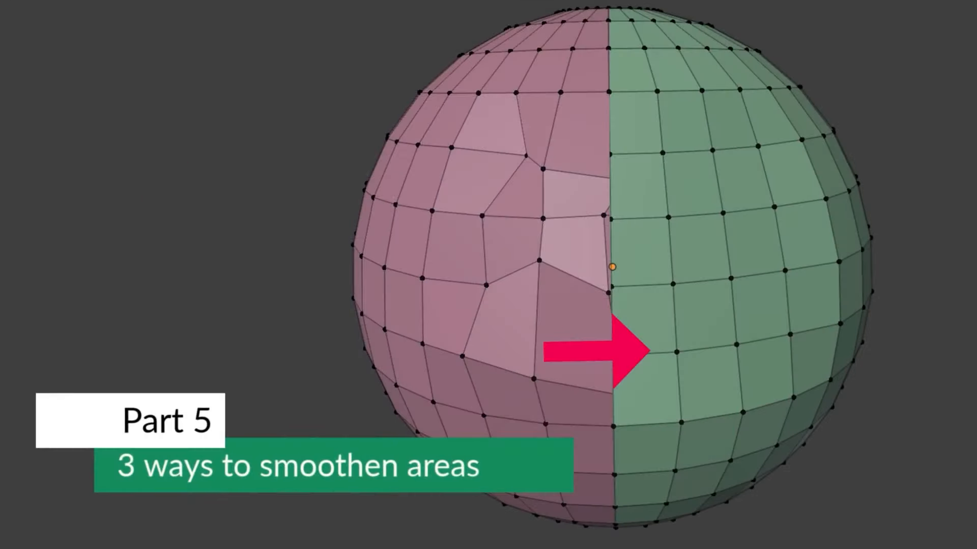
Step: Circle-select the distorted vertices on the front of the sphere and apply Smooth Vertices to them
key("c")
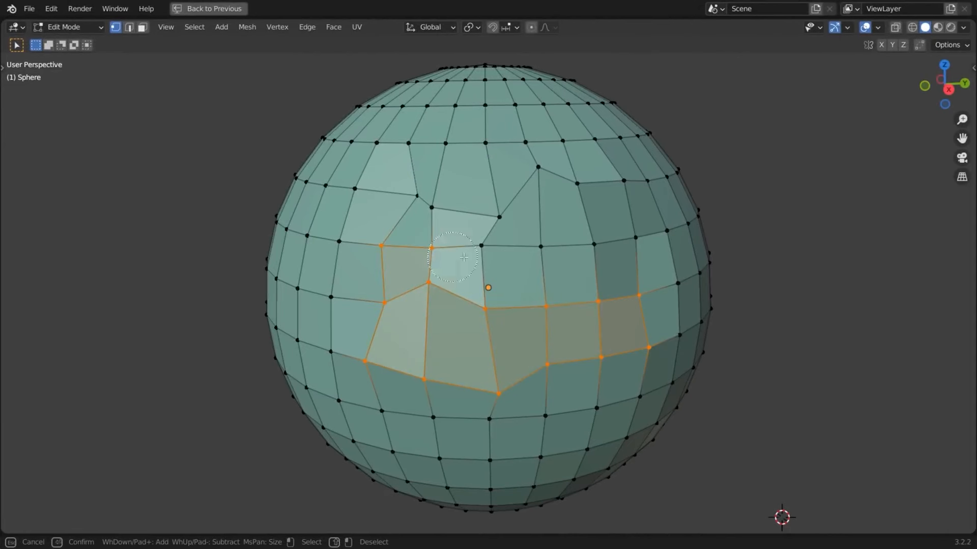
left_click_drag(520, 197, 427, 204)
key("Escape")
right_click(175, 336)
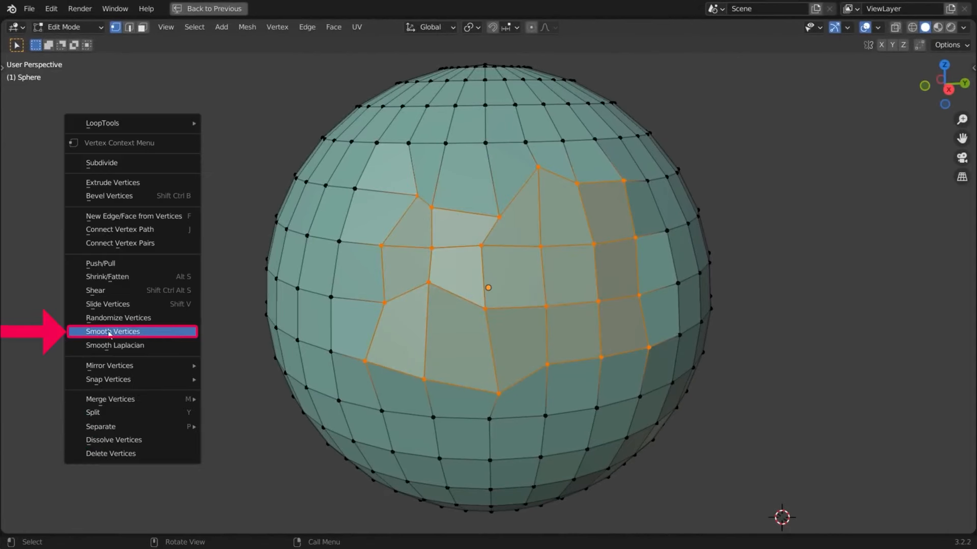
left_click(176, 331)
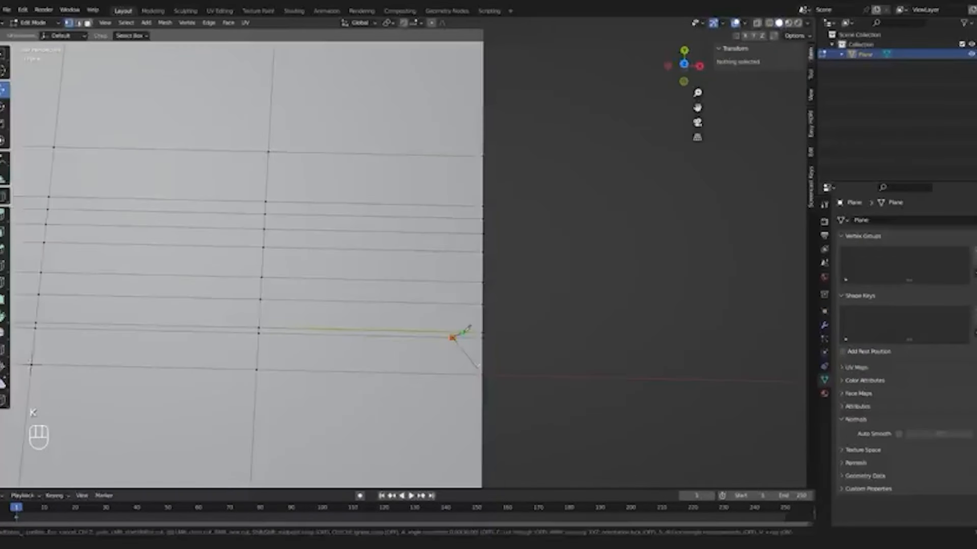
Step: Complete the knife cut near the dense plane's +X border and delete the selected edges on the five-row plane
key("Return")
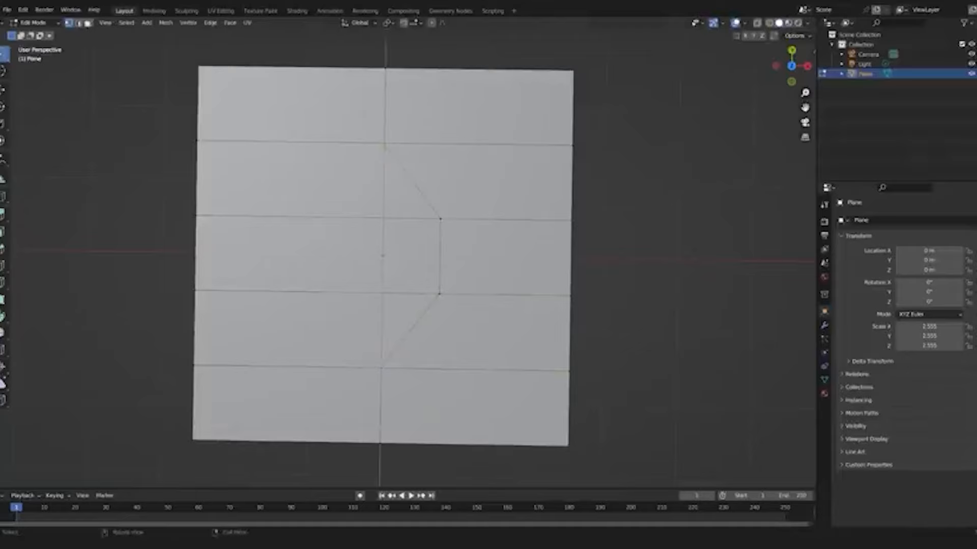
key("x")
left_click(329, 319)
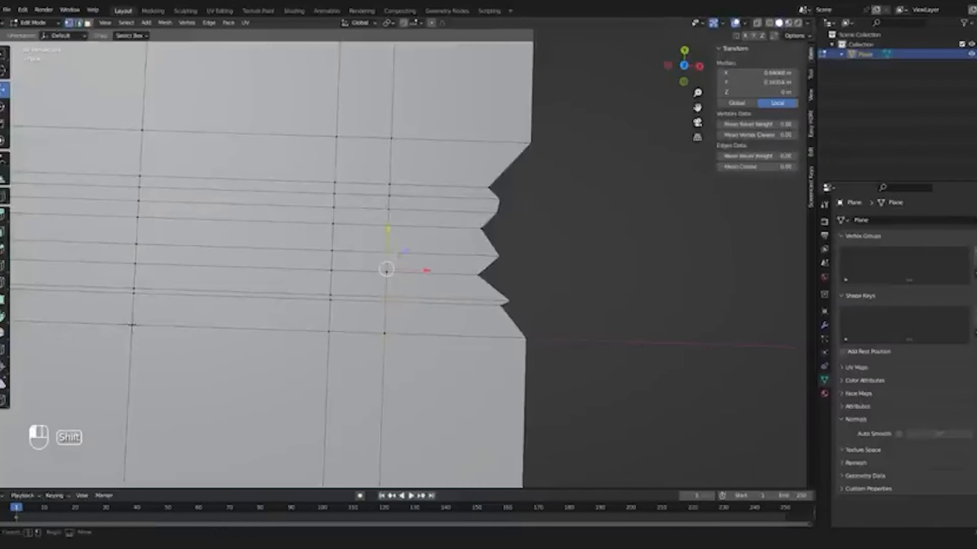
left_click(372, 181)
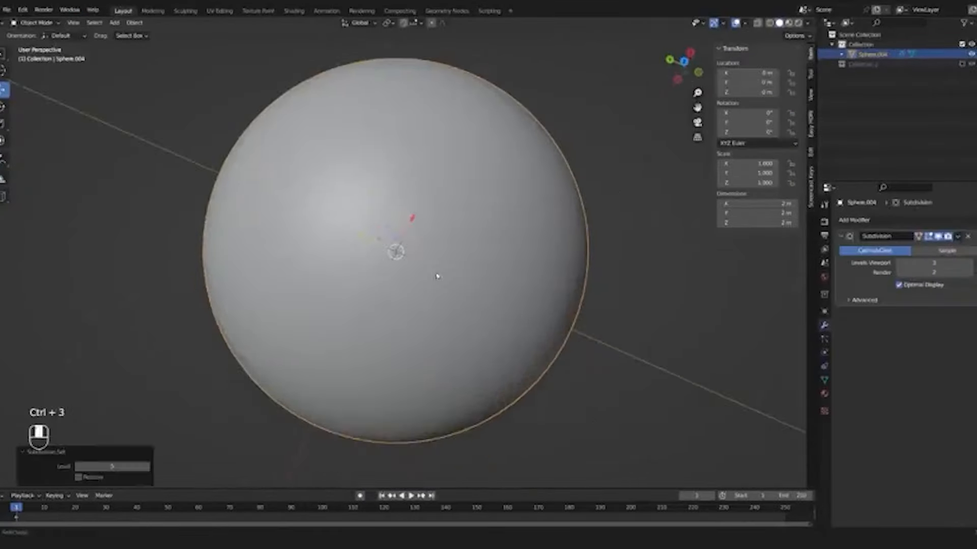
Step: Add a Displace modifier to the subdivided UV sphere
left_click(882, 224)
left_click(865, 310)
Step: Add an Ico Sphere with a level 1 Subdivision modifier and copy the displaced sphere's modifiers to it
key("shift+a")
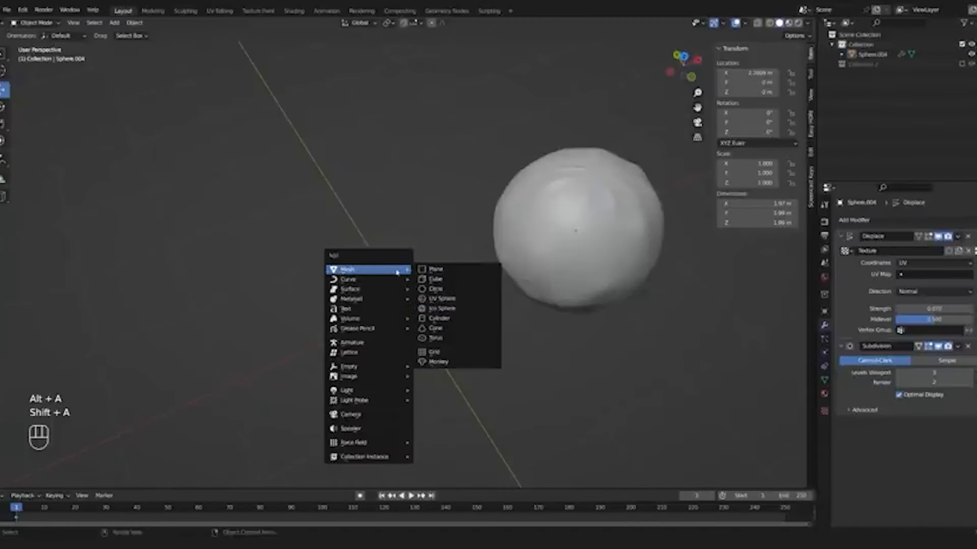
left_click(448, 308)
key("Tab")
key("ctrl+1")
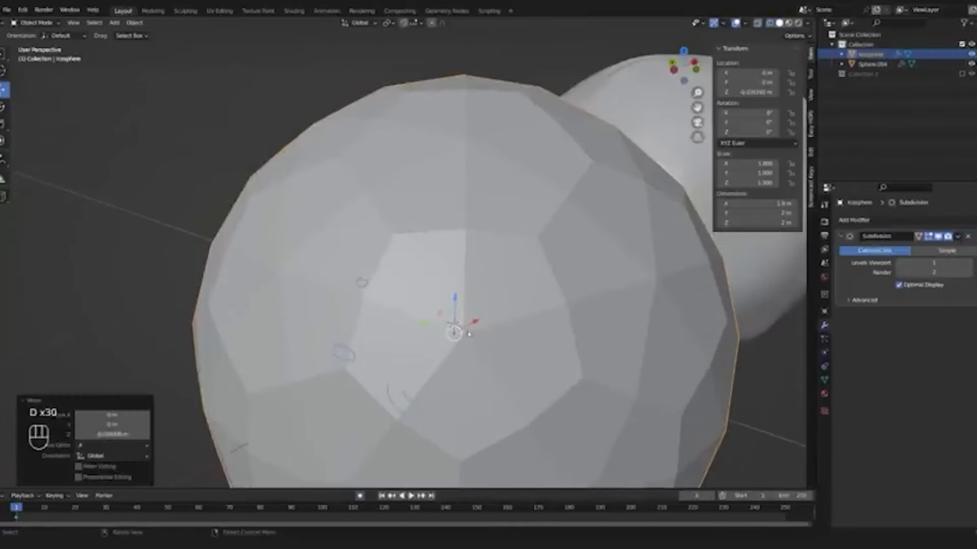
scroll(469, 334, "down", 8)
key("ctrl+l")
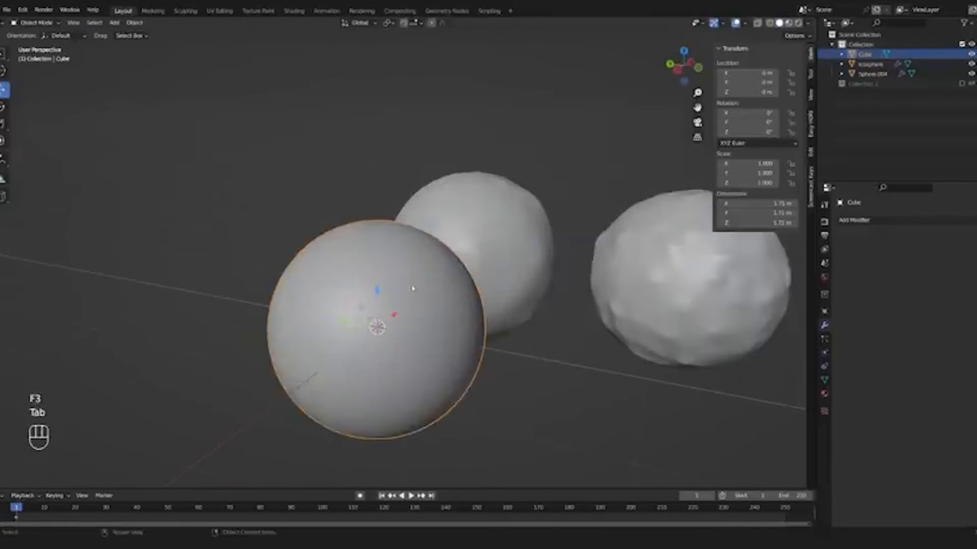
key("Tab")
key("alt+a")
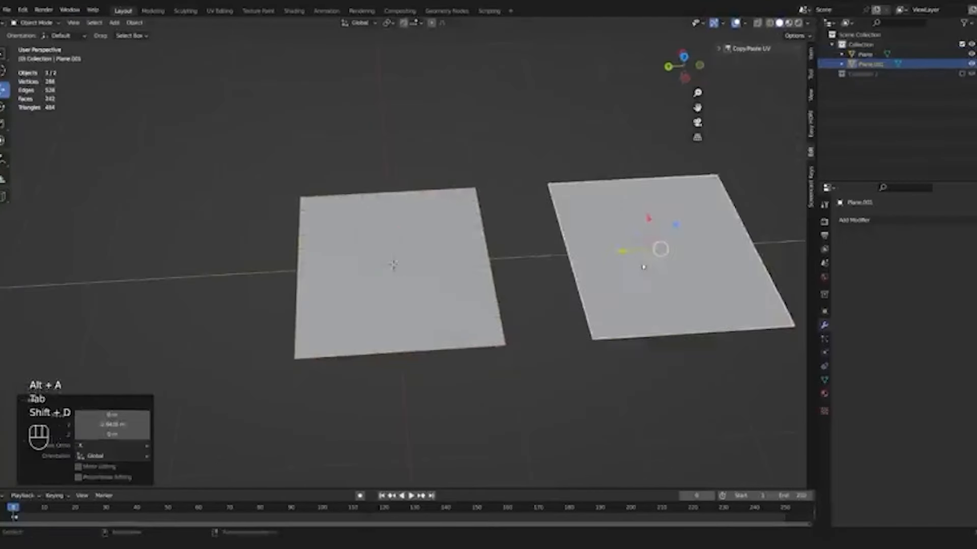
Step: Add a cylinder at the centre of the duplicate plane and extrude the plane's faces into a slab
key("shift+a")
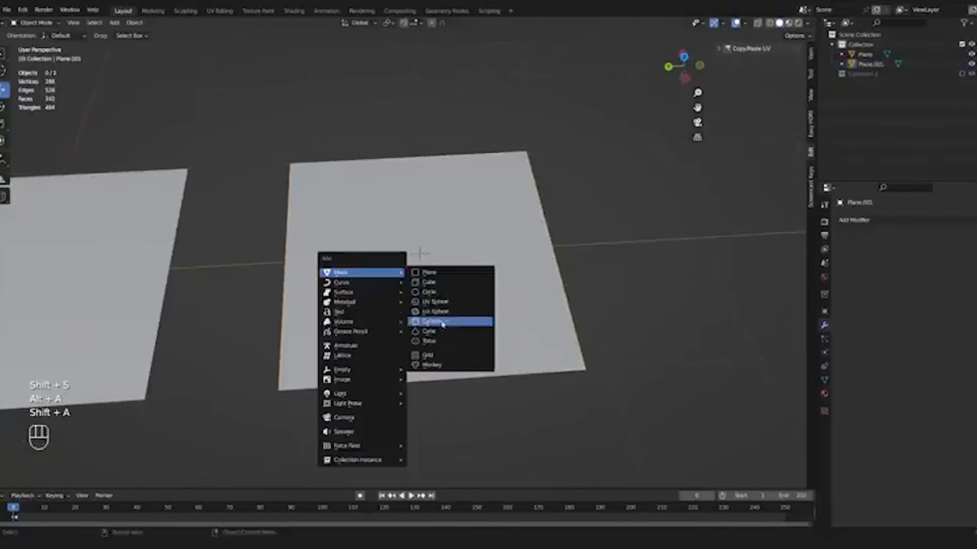
left_click(442, 322)
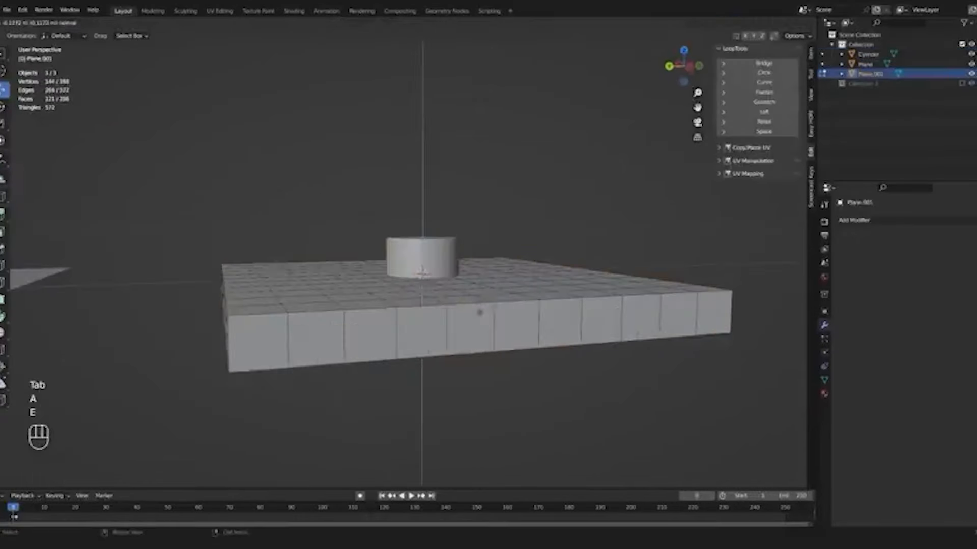
left_click(636, 286)
Step: Add a Boolean modifier to the slab, set to Union with the Fast solver and the cylinder as its object
left_click(859, 220)
left_click(810, 269)
left_click(909, 251)
left_click(921, 287)
left_click(438, 238)
middle_click_drag(441, 239, 481, 283)
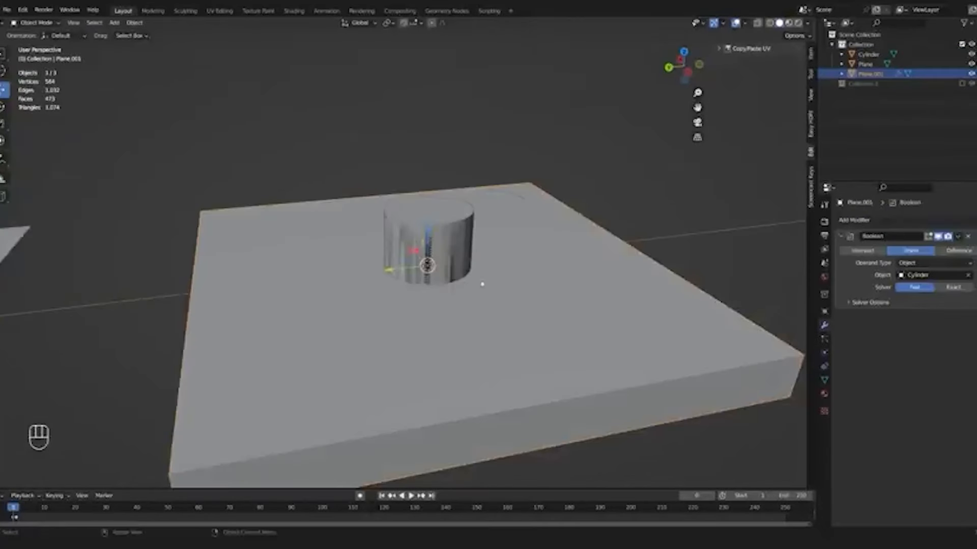
Step: Inspect the Boolean slab and cylinder in wireframe shading
key("shift+z")
key("shift+z")
Step: Form a circle from the selected central part of the plane with LoopTools Circle and rotate it in top view
left_click(23, 9)
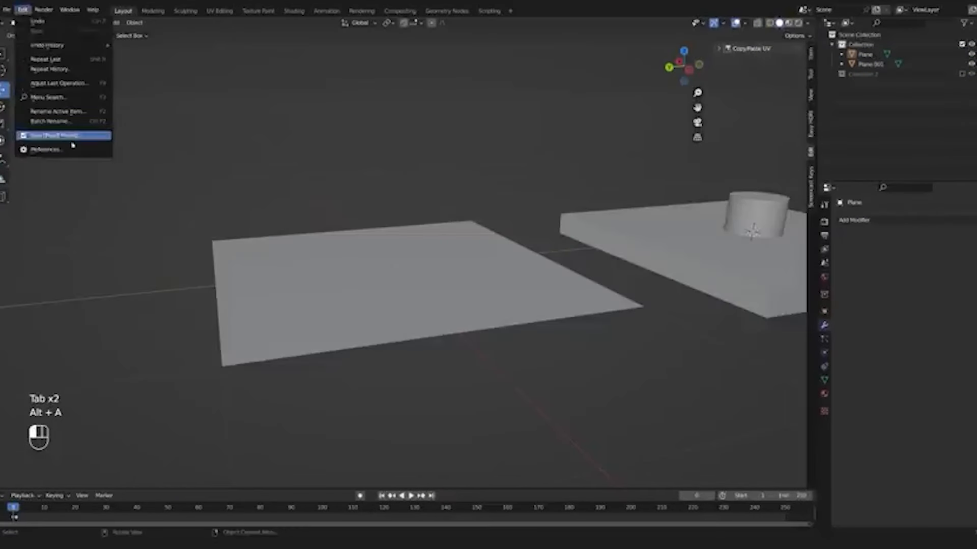
left_click(41, 135)
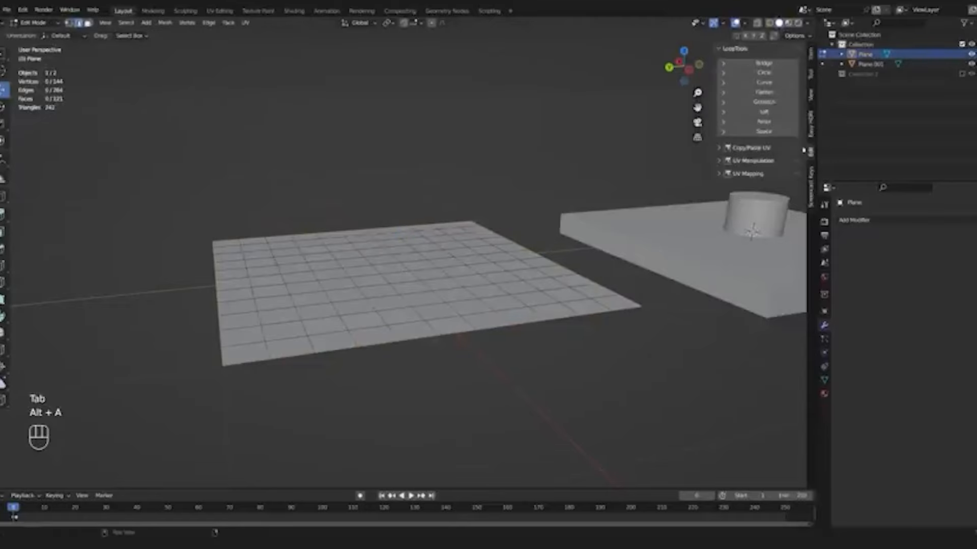
key("alt+a")
mouse_move(511, 232)
middle_mouse_down()
mouse_move(465, 290)
mouse_move(509, 229)
middle_mouse_up()
left_click(765, 75)
key("KP_7")
key("r")
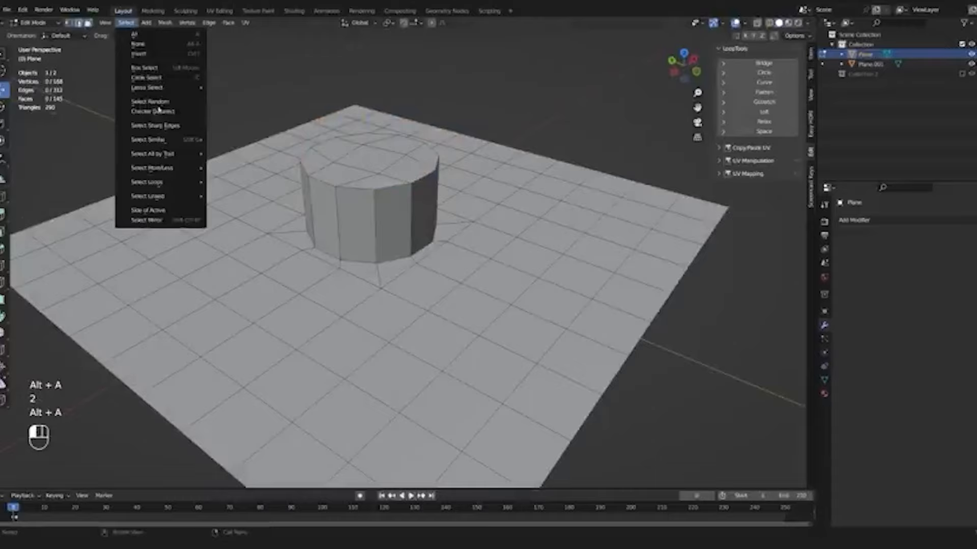
Step: Bevel the sharp edges at the rim and base of the plane's extruded cylinder and return to Object Mode
key("ctrl+r")
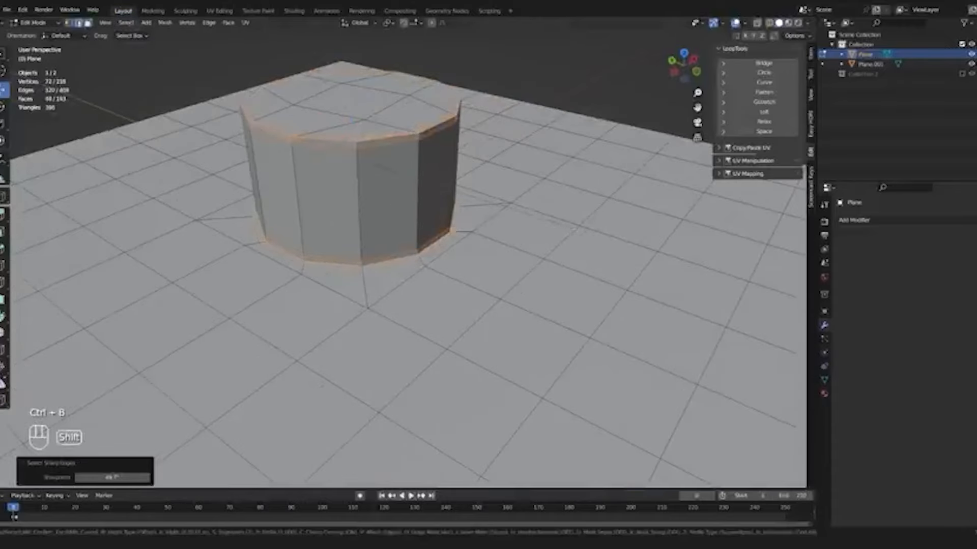
key("Tab")
right_click(370, 127)
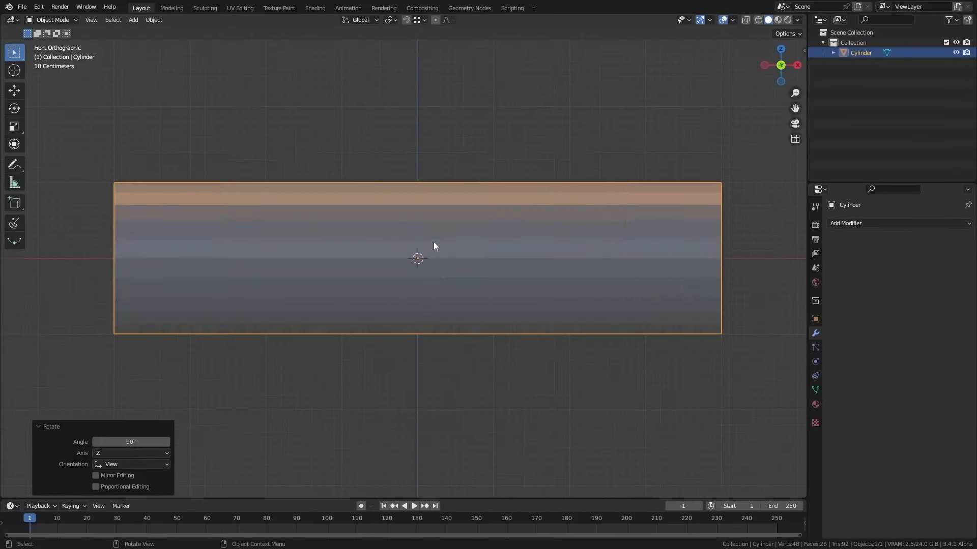
Step: Add a loop cut across the middle of the horizontal cylinder
key("ctrl+r")
left_click(434, 242)
key("Return")
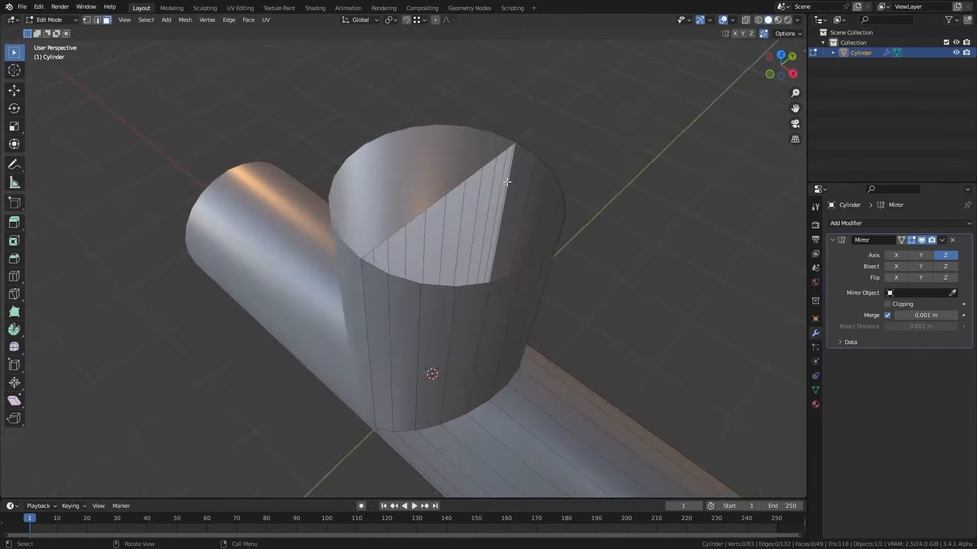
Step: Remove the internal faces inside the pipe junction and rotate the pipe by 90°
left_click(506, 174, "ctrl")
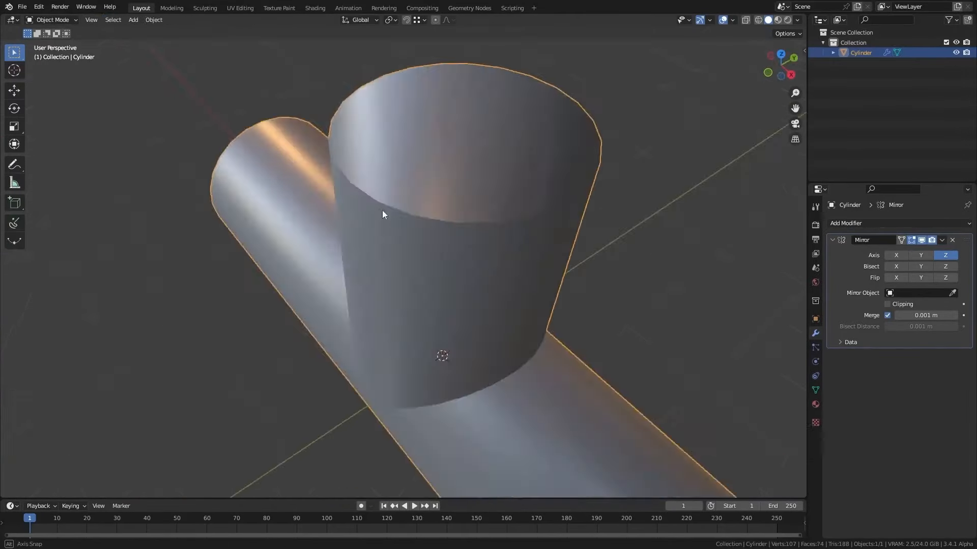
type("r")
type("90")
key("Return")
middle_click_drag(567, 264, 434, 205)
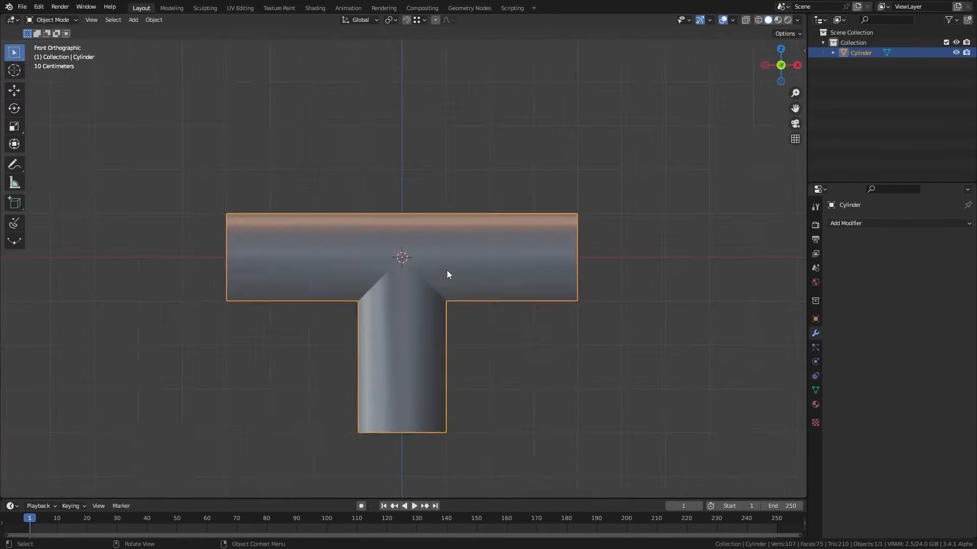
Step: Round off the junction seam of the T-pipe and inspect the transition between the two pipes
key("Tab")
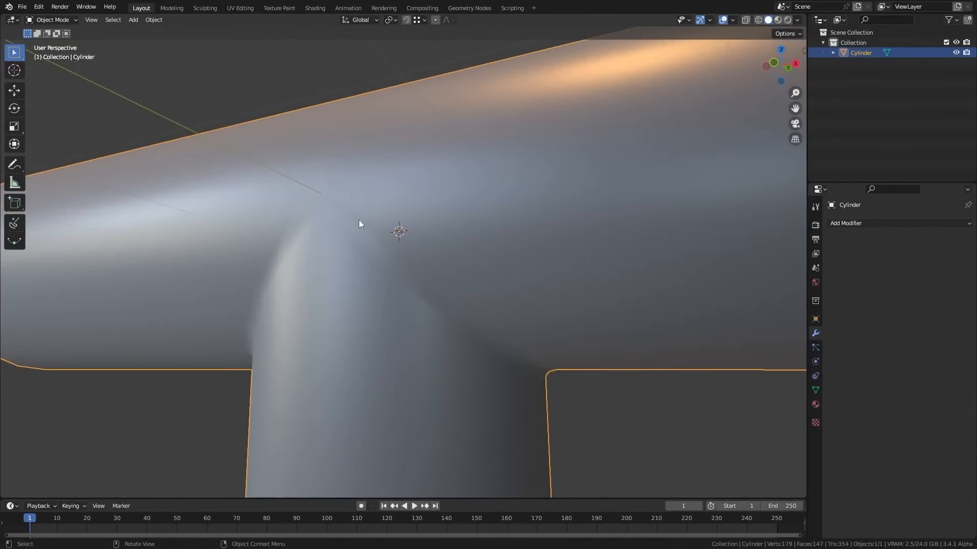
scroll(358, 220, "down", 6)
middle_click_drag(544, 328, 536, 324)
middle_click_drag(449, 257, 445, 255)
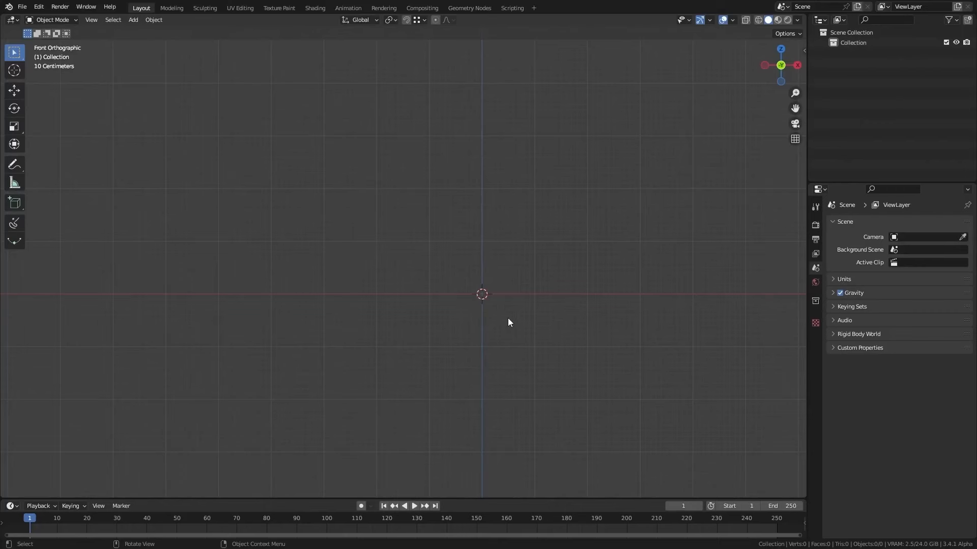
Step: Add a plane in the empty scene, rotate it 90° about the X axis and apply the transform
scroll(508, 318, "down", 8)
middle_click_drag(447, 278, 442, 294, "shift")
key("shift+a")
left_click(508, 297)
key("r")
key("x")
key("9")
key("0")
key("Return")
key("ctrl+a")
left_click(473, 297)
middle_click_drag(499, 310, 472, 305, "shift")
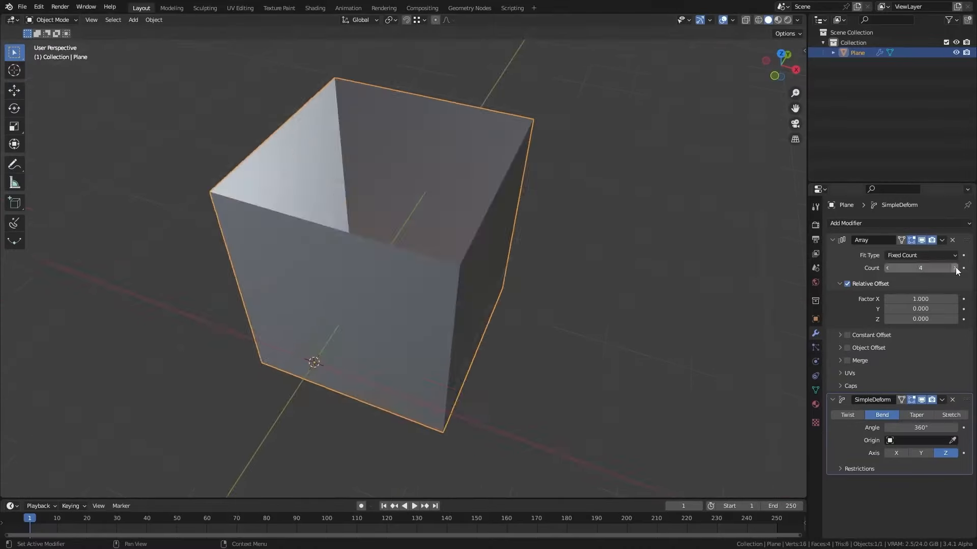
Step: Increase the Array modifier's count to round out the bent plane
left_click(955, 268)
left_click(955, 269)
left_click(955, 268)
left_click(955, 268)
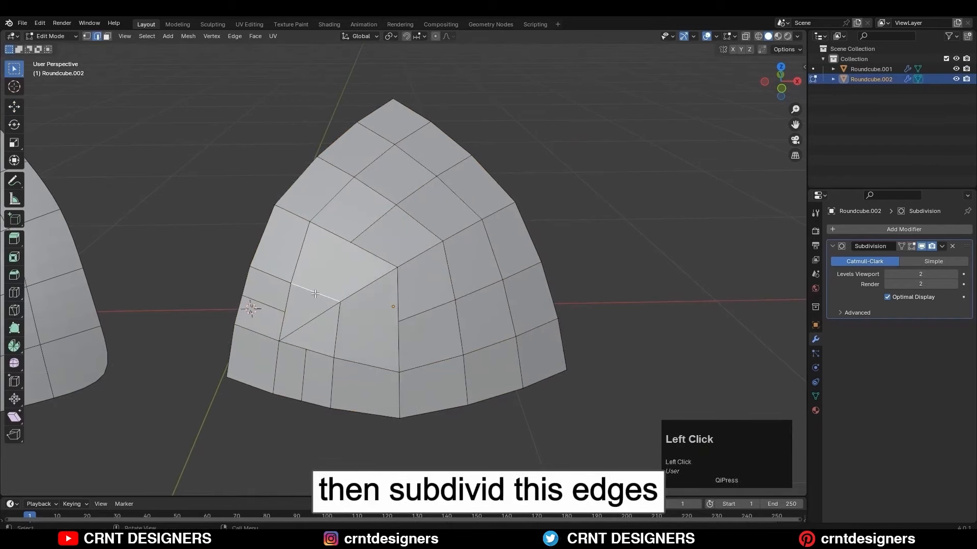
Step: Reroute the edges on the rounded cube patch, dissolve the surplus edge loops and leave Edit Mode
key("1")
right_click(394, 309)
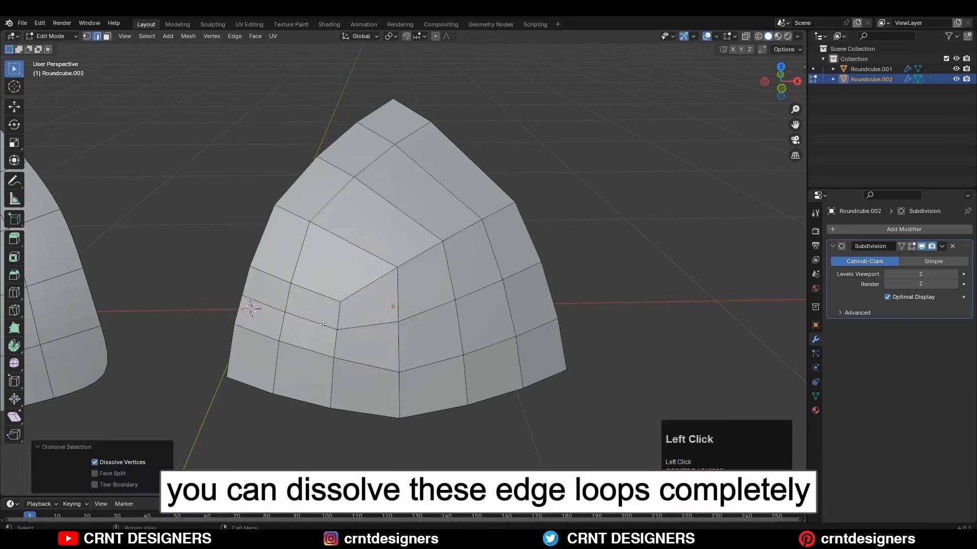
key("Tab")
Step: Dissolve the edges above the central pole of the pentagonal patch Icosphere.001 and add a loop cut to redirect its flow
middle_click_drag(468, 254, 533, 246, "shift")
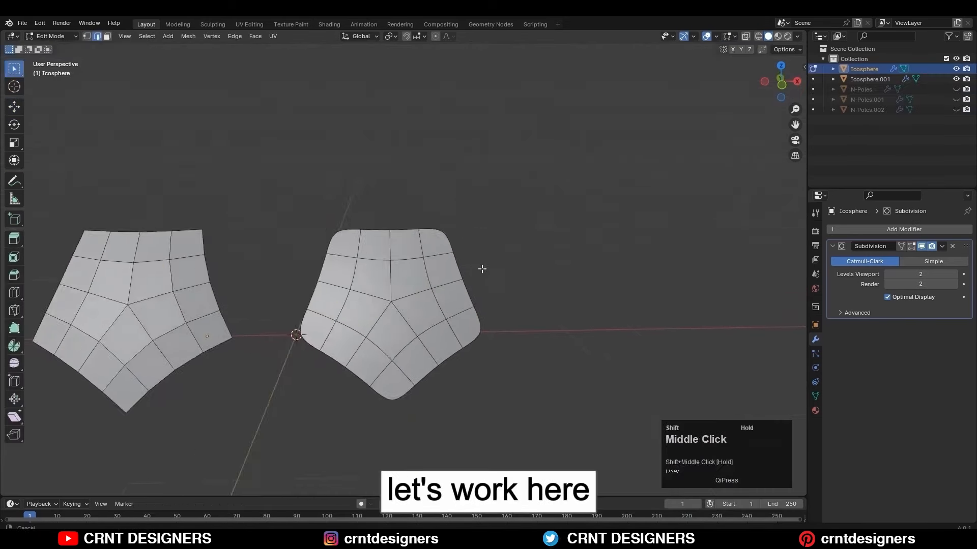
scroll(398, 311, "up", 5)
key("Tab")
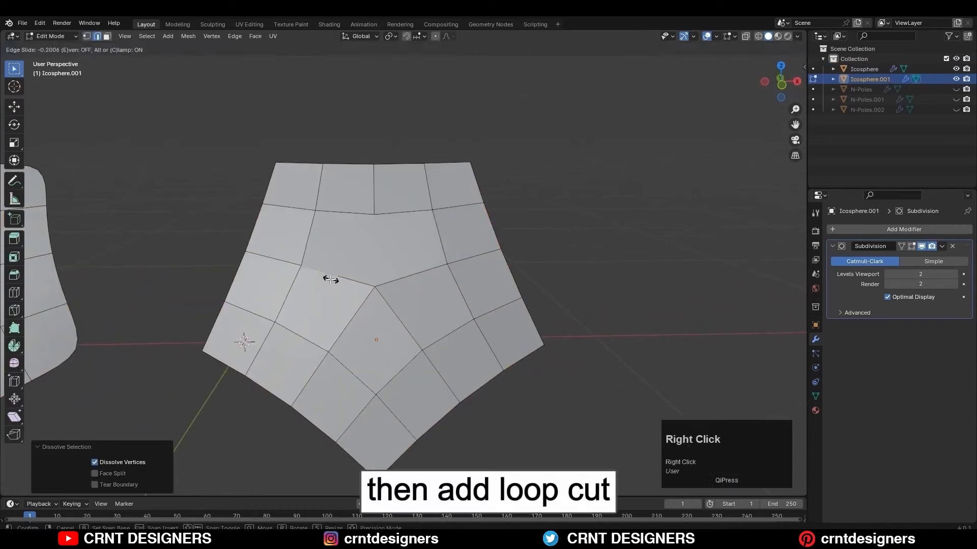
left_click(368, 220, "shift")
right_click(368, 220)
left_click(395, 241)
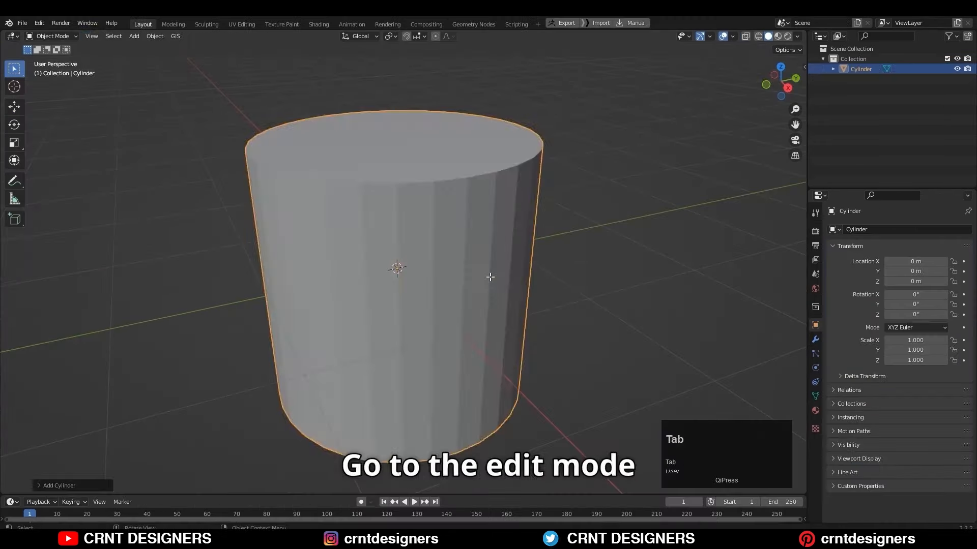
Step: Add eight horizontal loop cuts around the side of the cylinder
key("Tab")
key("ctrl+r")
scroll(356, 306, "up", 7)
left_click(356, 306)
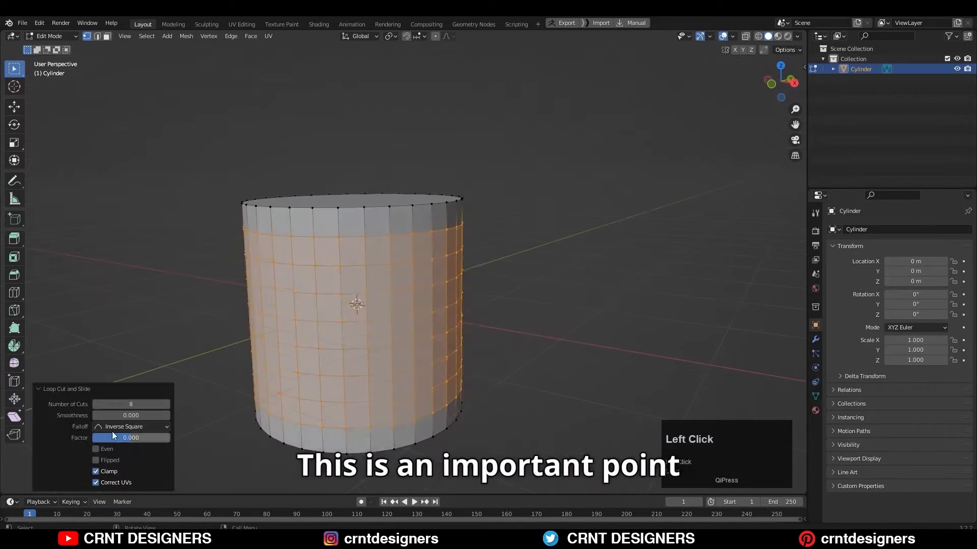
Step: Inset the faces for the protruding box, connect the selected vertices at its base corner and check the smoothed cylinder
key("i")
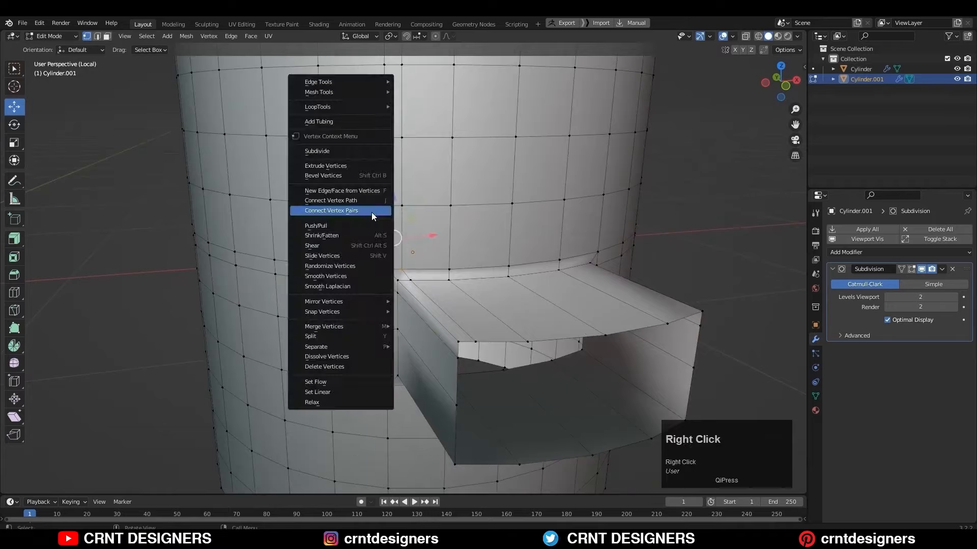
left_click(372, 211)
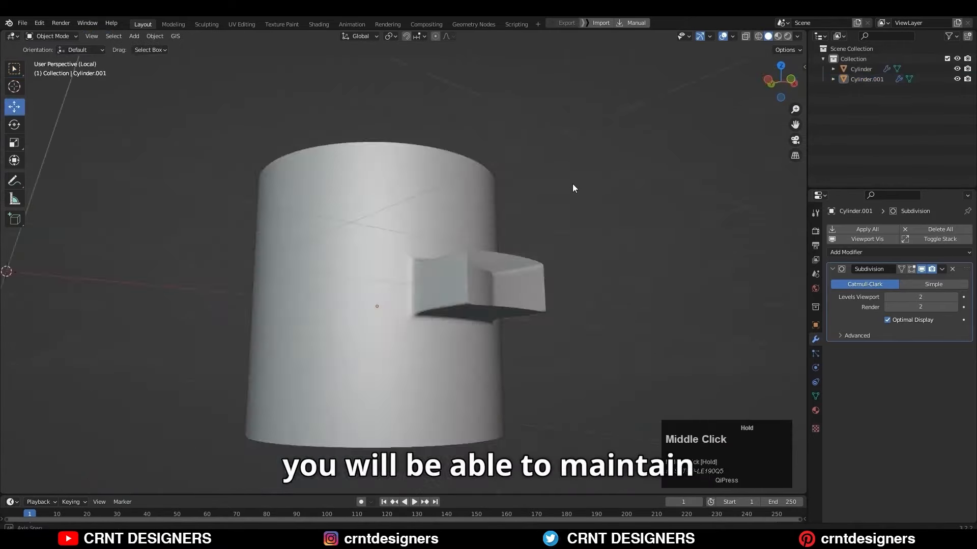
middle_click_drag(575, 188, 540, 276)
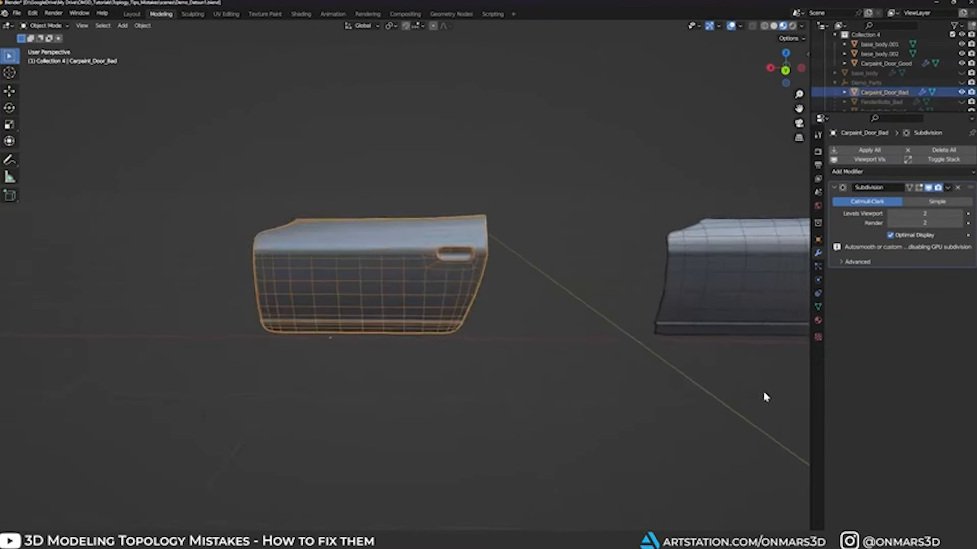
Step: Hide the Carpaint_Door_Bad object and bring the remaining three door meshes into view
middle_click_drag(763, 397, 499, 409, "shift")
left_click(960, 93)
middle_click_drag(640, 175, 256, 171, "shift")
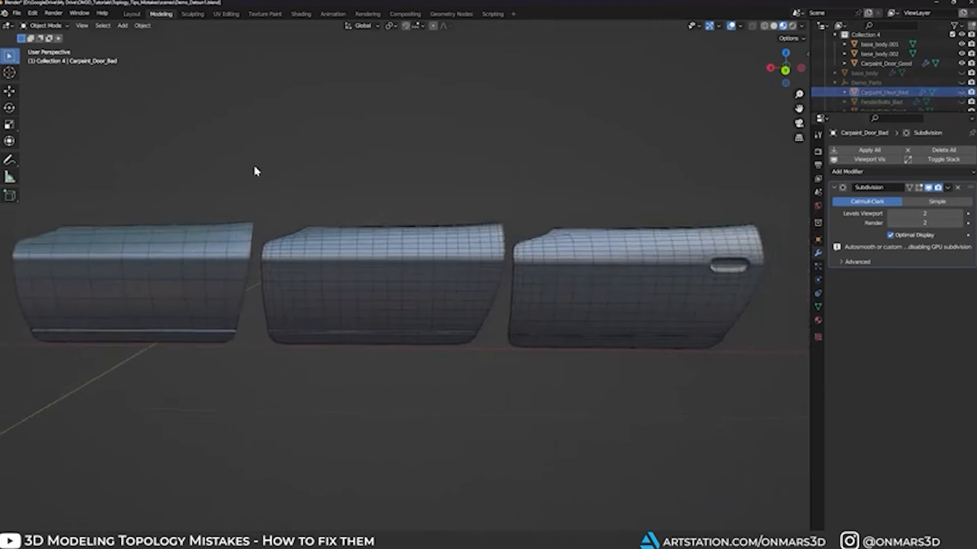
Step: Examine the base_body.001 door mesh and compare its topology with the denser door beside it
left_click(159, 255)
middle_click_drag(233, 239, 375, 247, "shift")
scroll(356, 239, "up", 3)
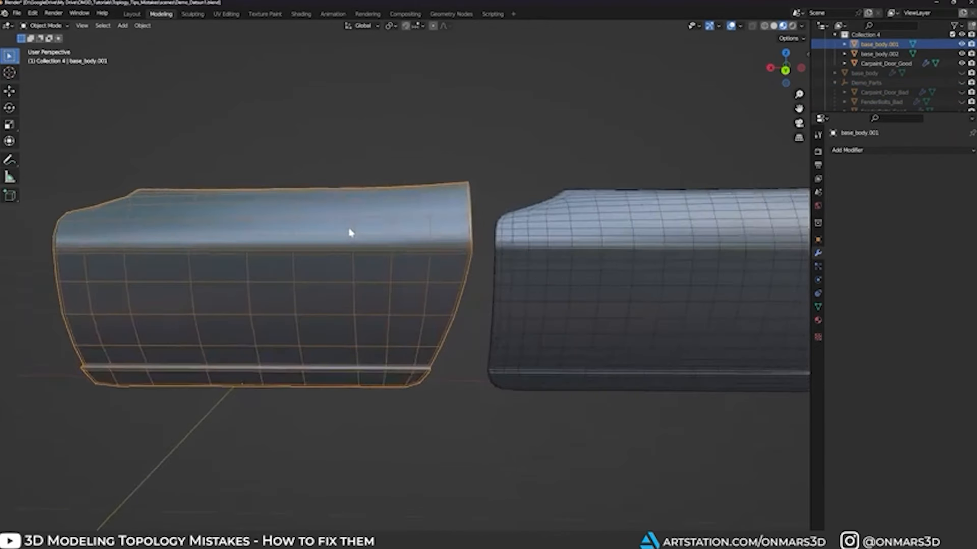
middle_click_drag(661, 258, 419, 270, "shift")
left_click(524, 264)
left_click(520, 273)
middle_click_drag(521, 273, 514, 275, "shift")
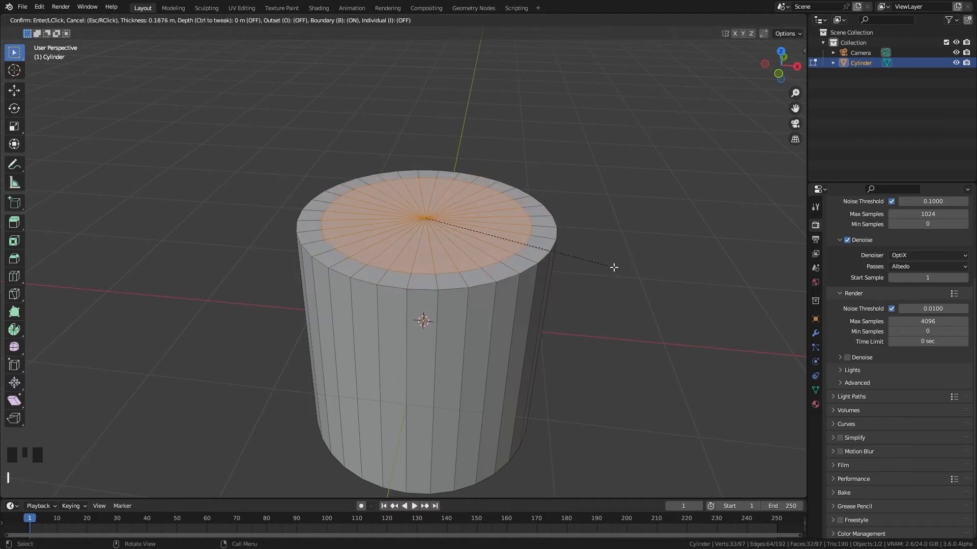
Step: Inset the cylinder's triangle-fan cap by about 0.19 m and select every other spoke edge in top view
key("i")
left_click(613, 266)
key("KP_7")
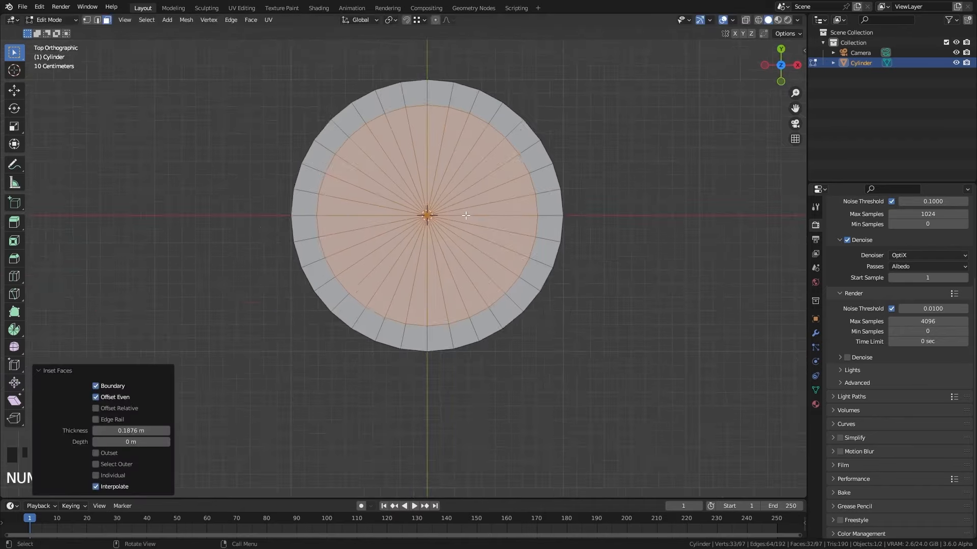
scroll(461, 316, "up", 2)
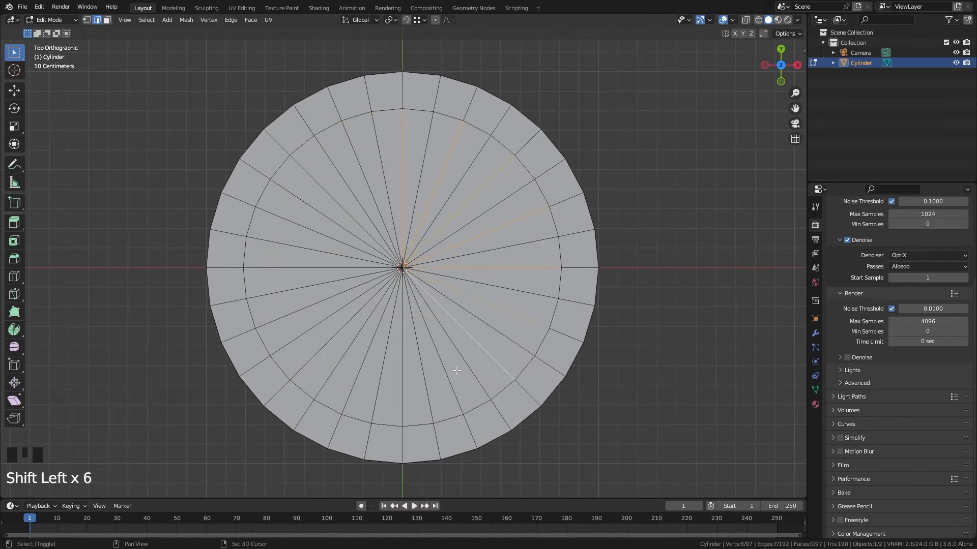
middle_click_drag(397, 219, 400, 410)
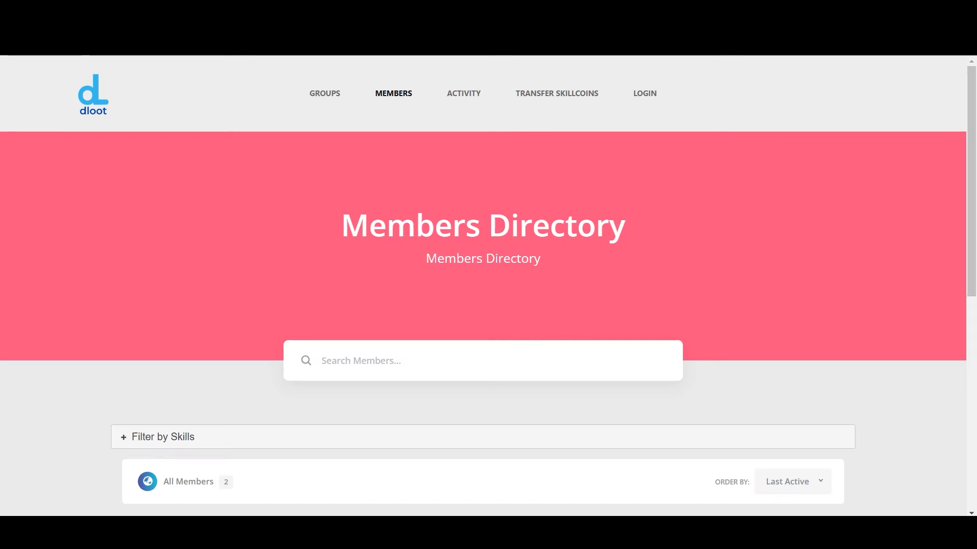
Step: Switch to the dloot website, open the Dloot Admin profile from the members directory and locate the Topology Tips.docx file
scroll(234, 254, "down", 9)
scroll(235, 255, "up", 2)
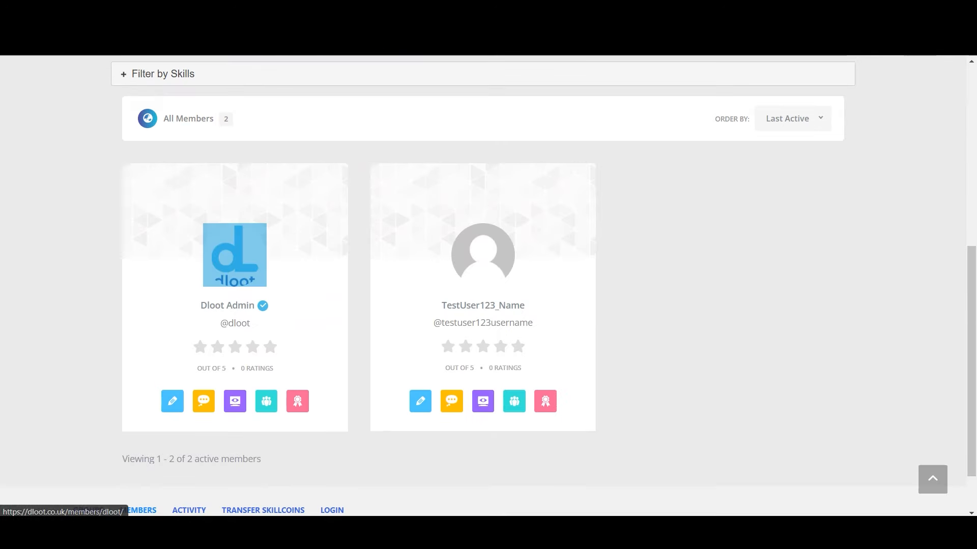
left_click(234, 254)
left_click(327, 345)
scroll(488, 274, "down", 10)
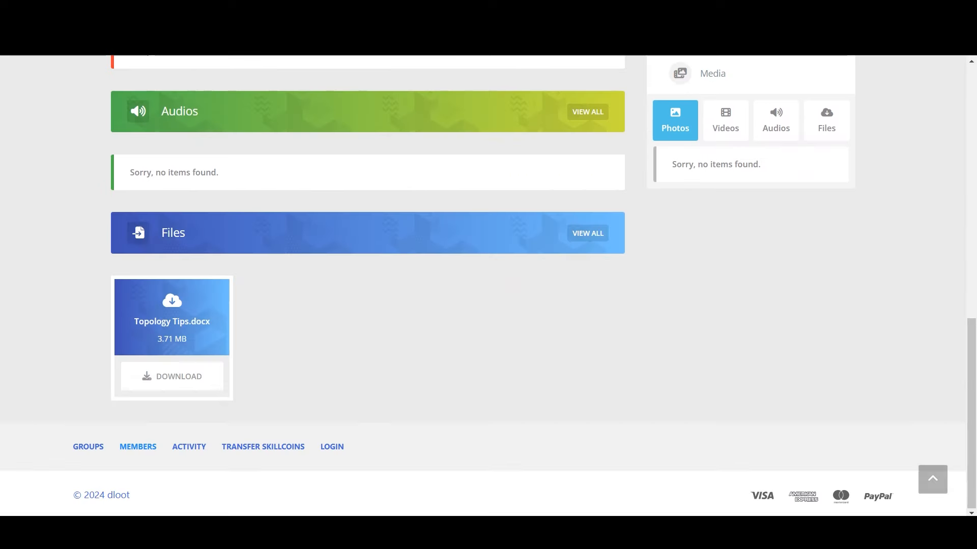